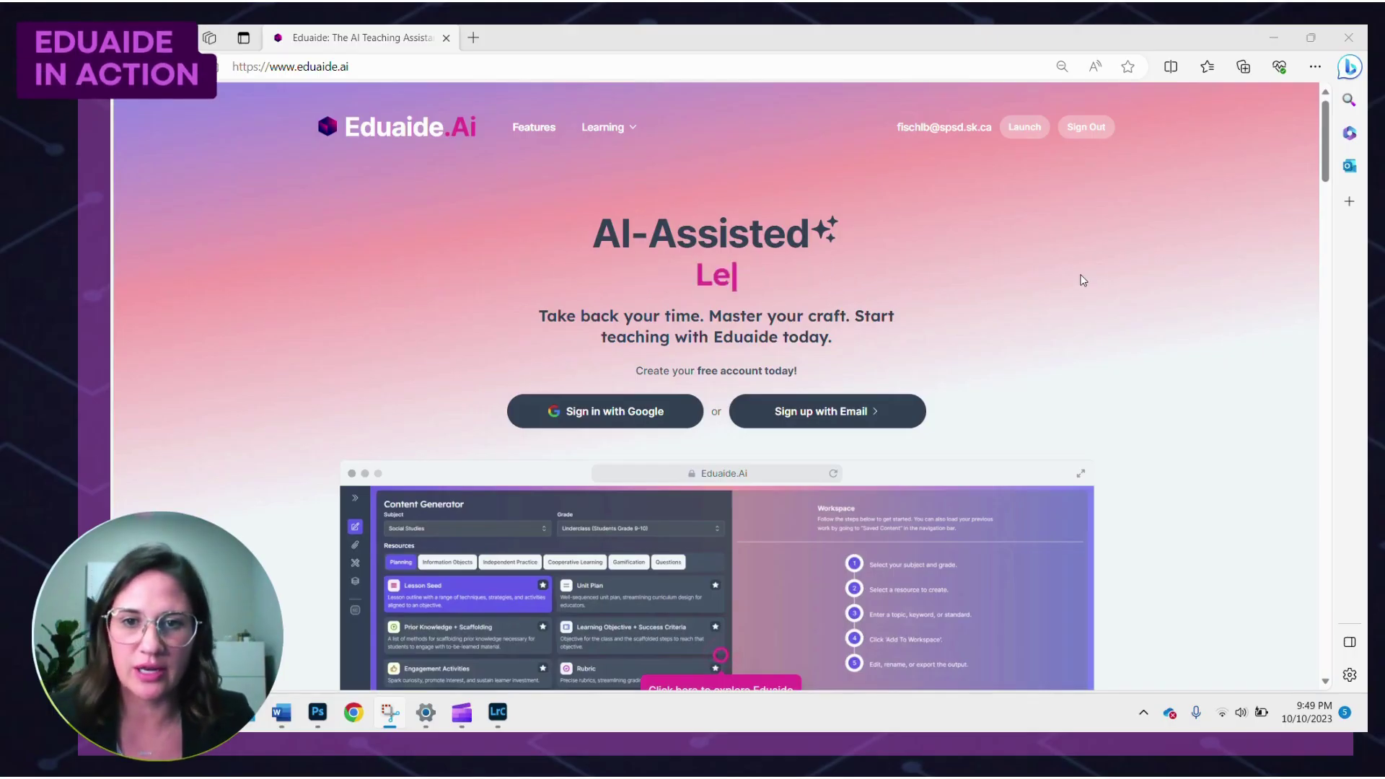
Launch the content generator and look through the Cooperative Learning, Independent Practice and Planning resources.
click(1025, 127)
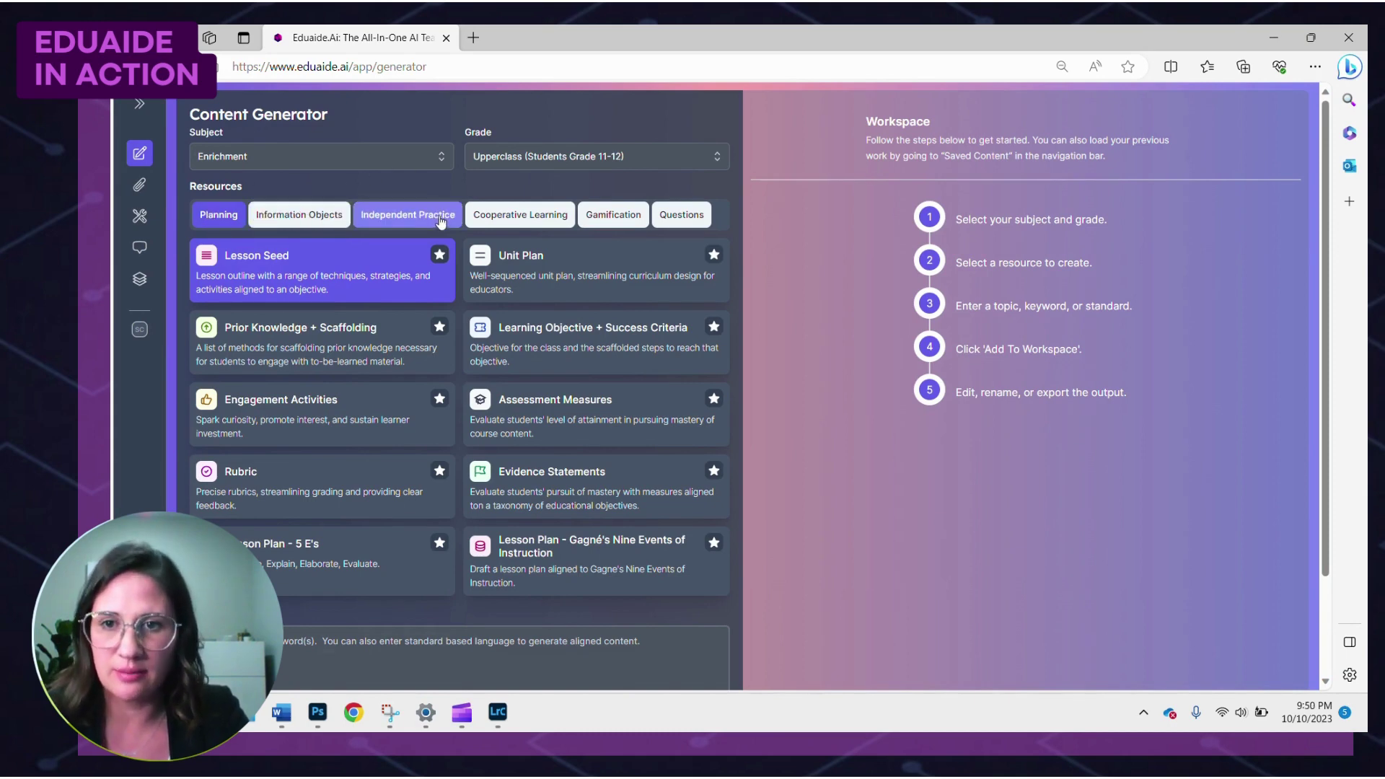
click(518, 221)
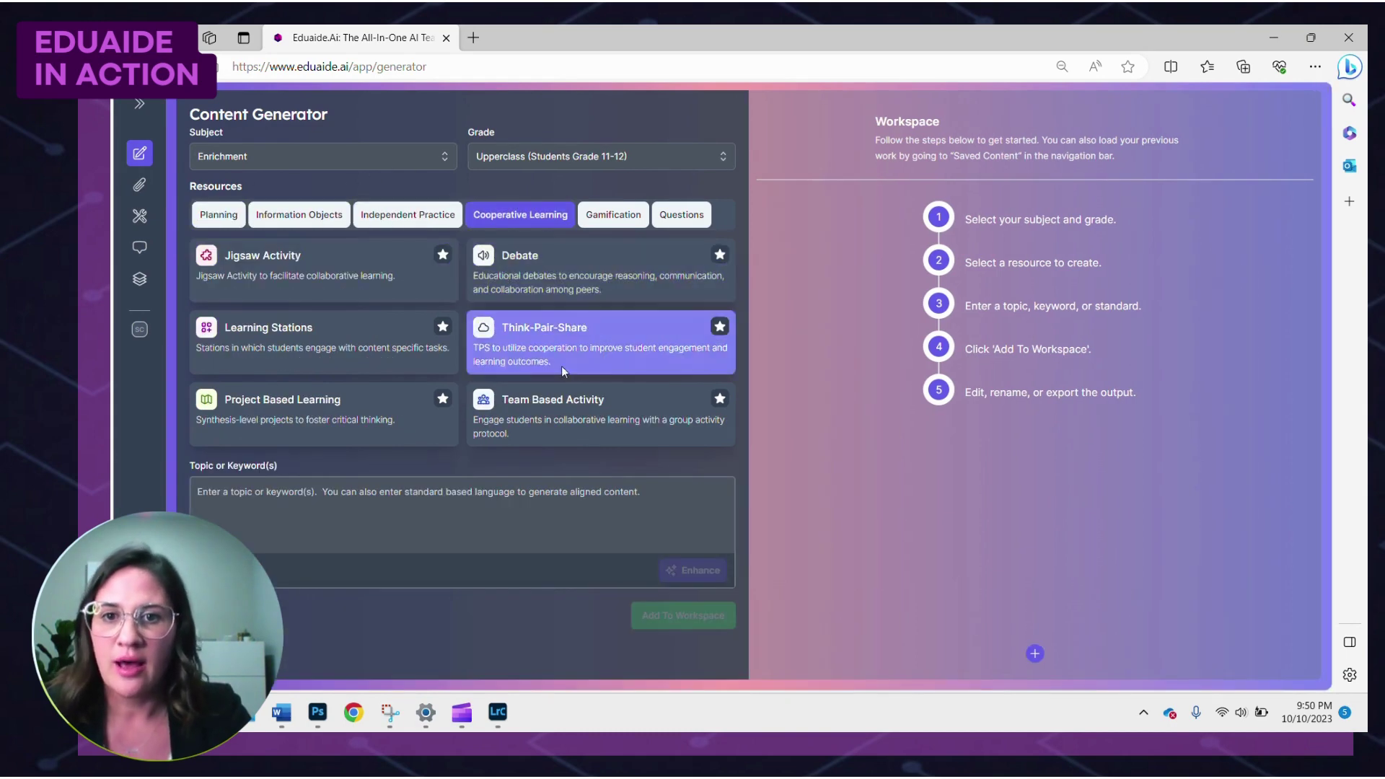
click(404, 215)
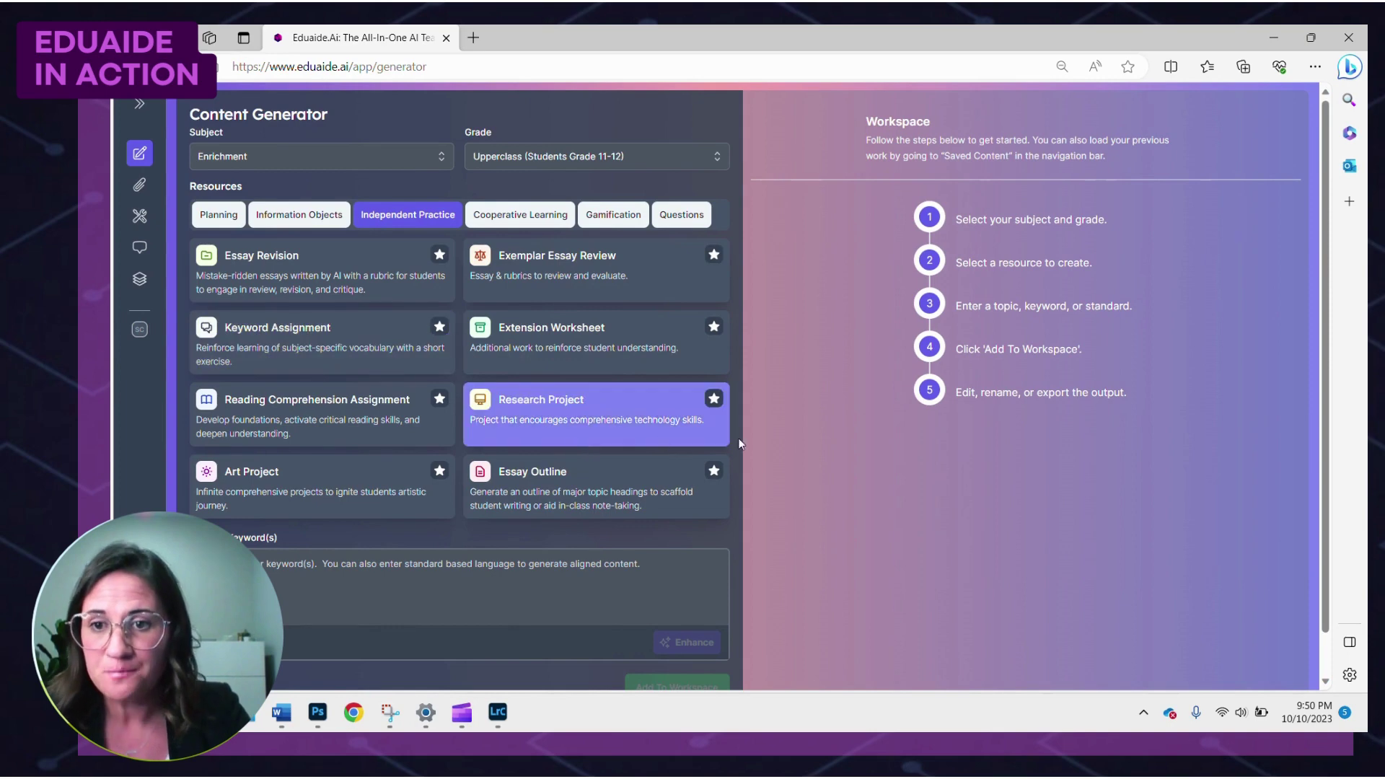
click(214, 220)
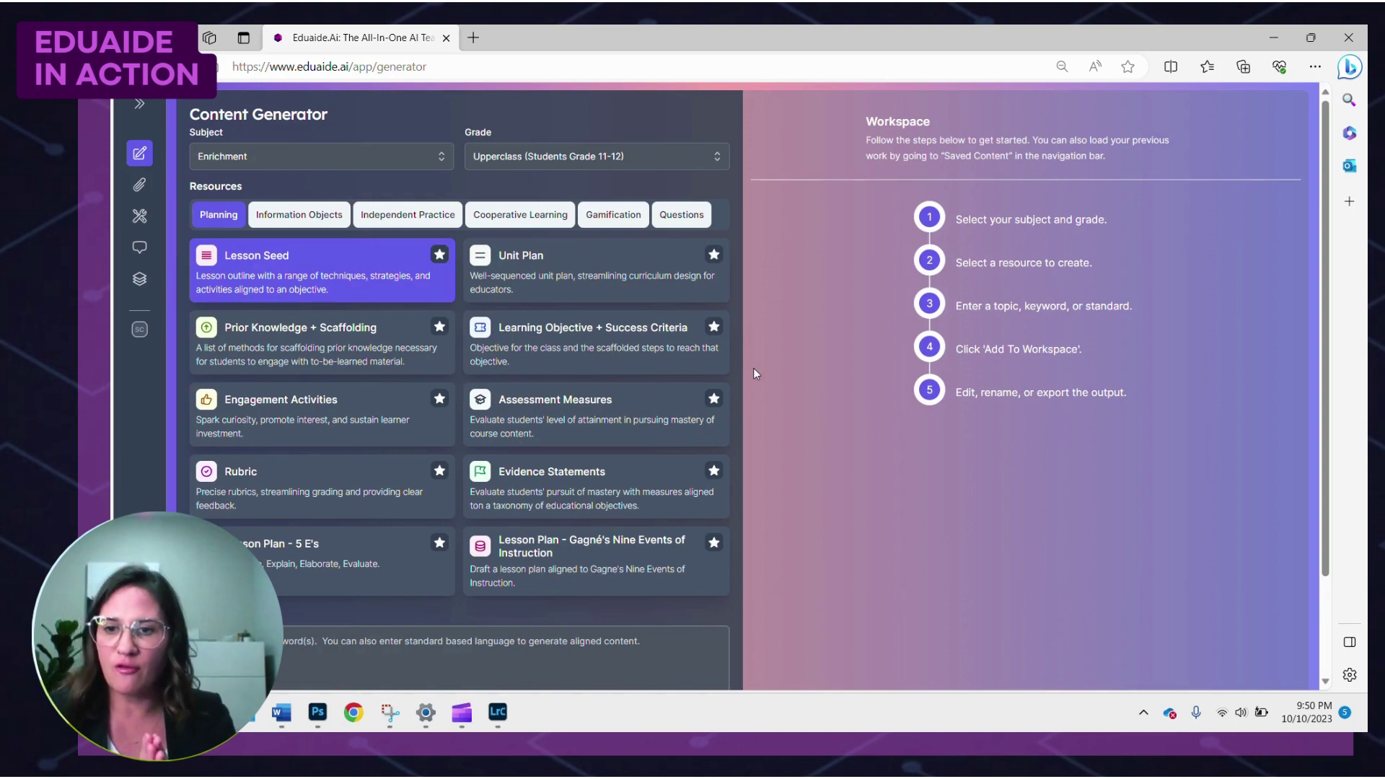
Choose the Lesson Plan - 5 E's resource and enter the topic "Understanding the psychology of colour in graphic design".
click(295, 564)
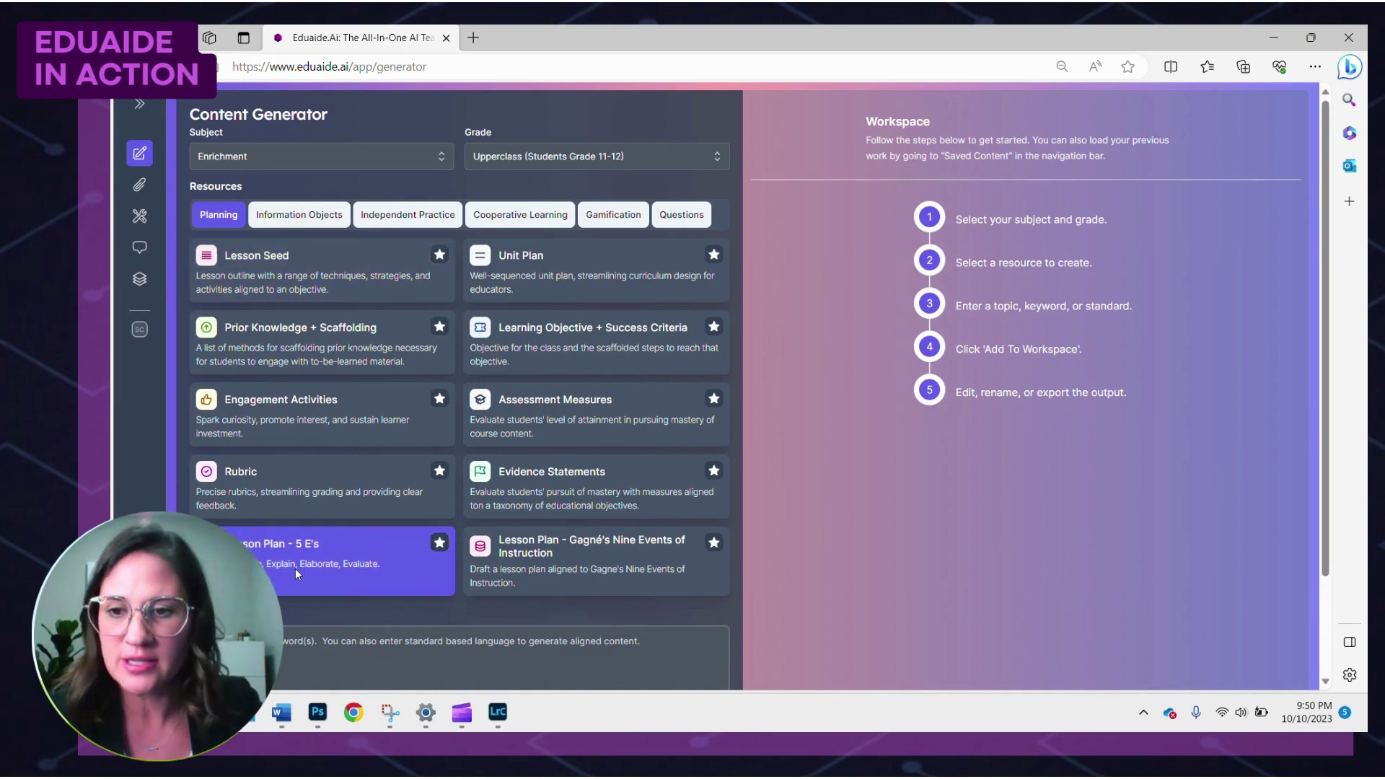
scroll(455, 654, down, 2)
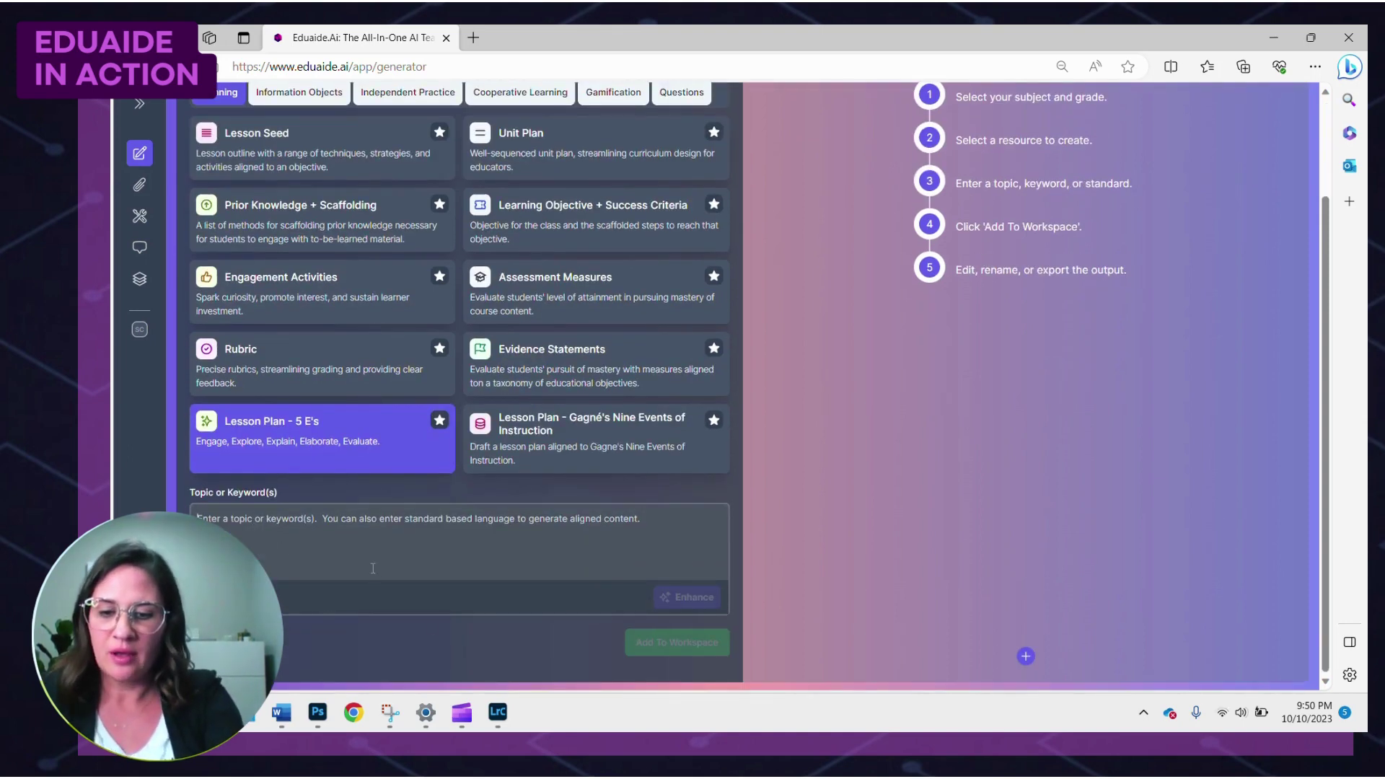
text(Understnadi)
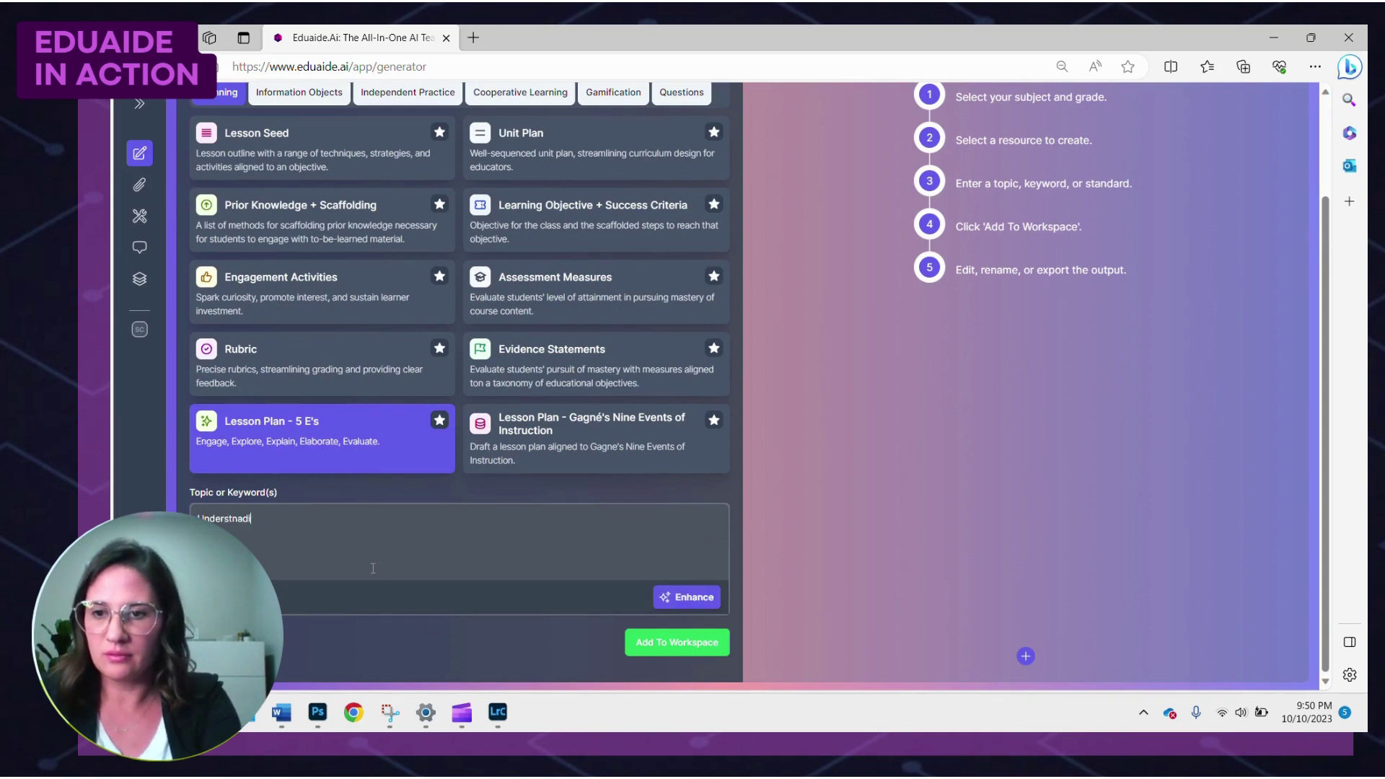
key(BackSpace)
key(BackSpace)
key(BackSpace)
key(BackSpace)
text(anding the )
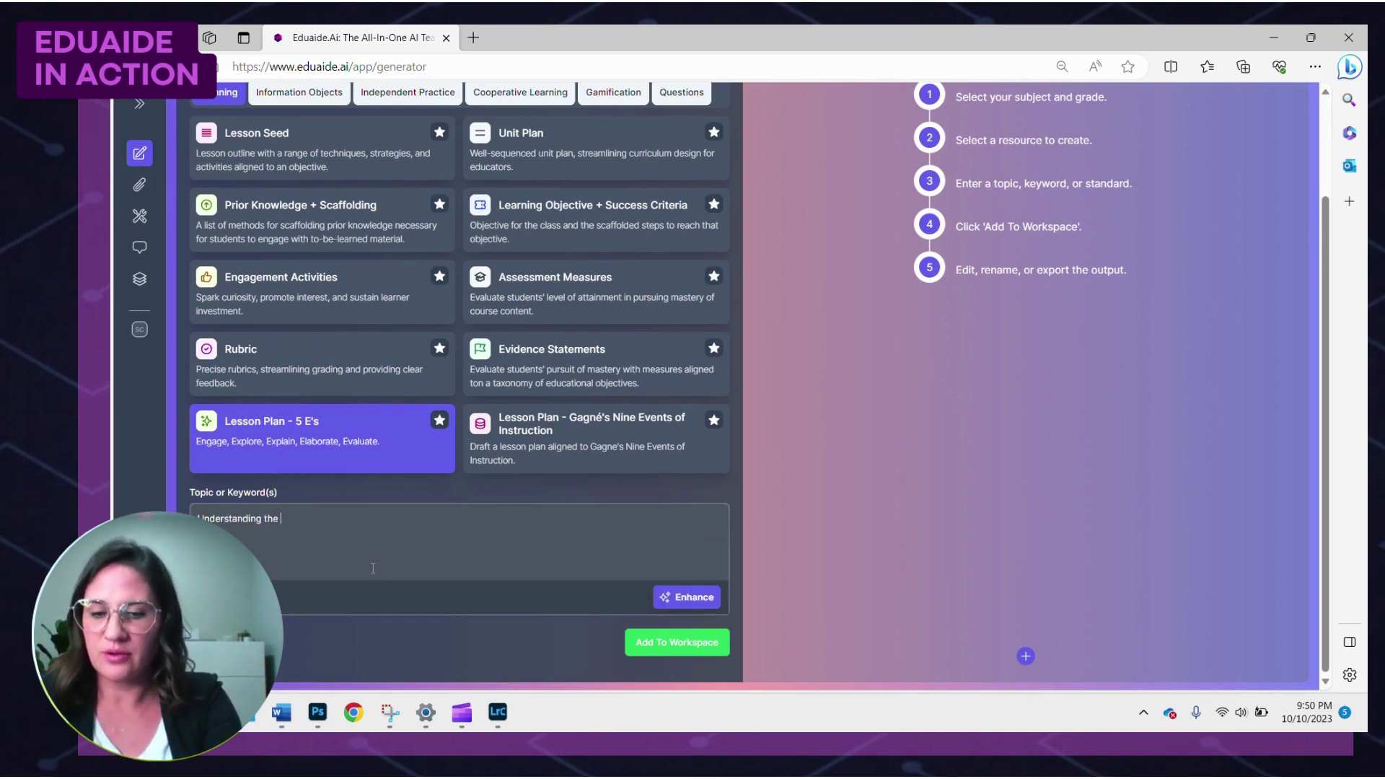
text(psycho)
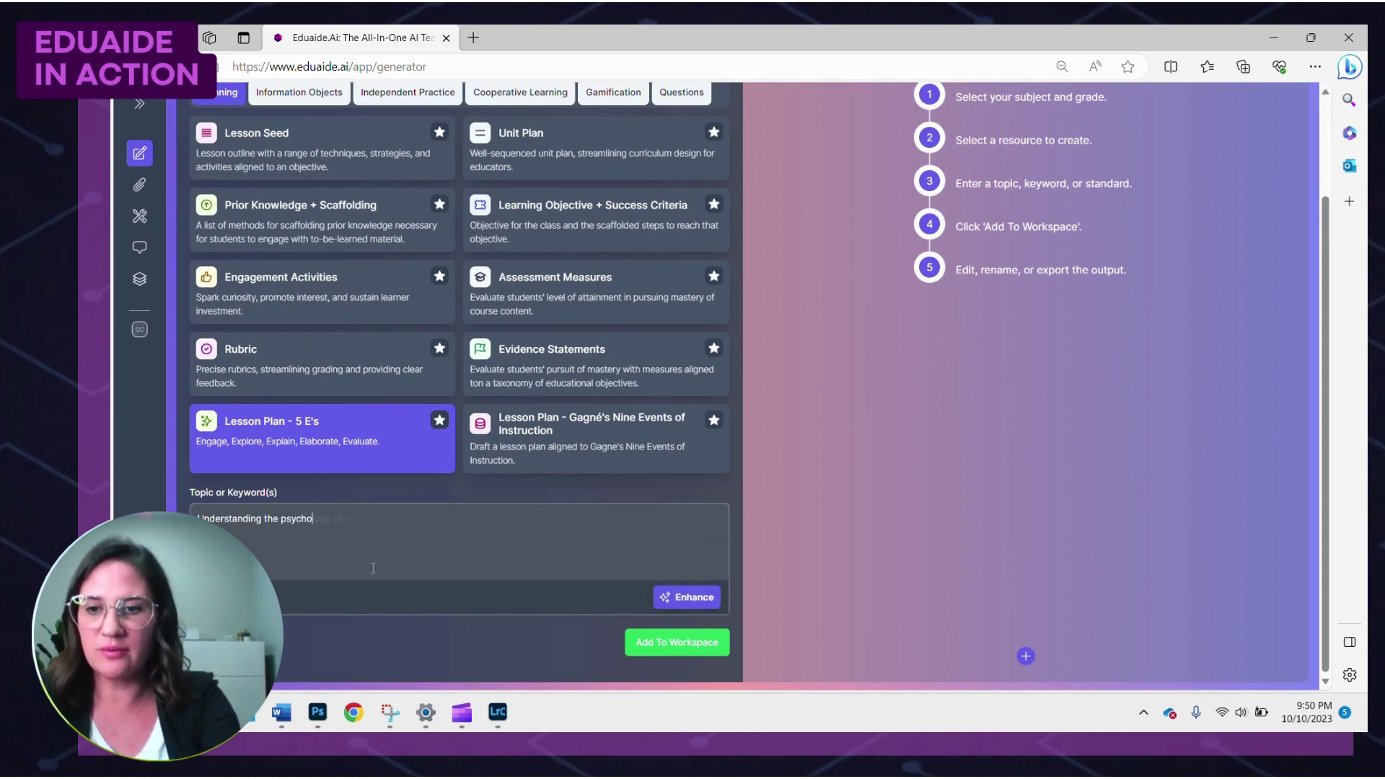
text(logy of colour )
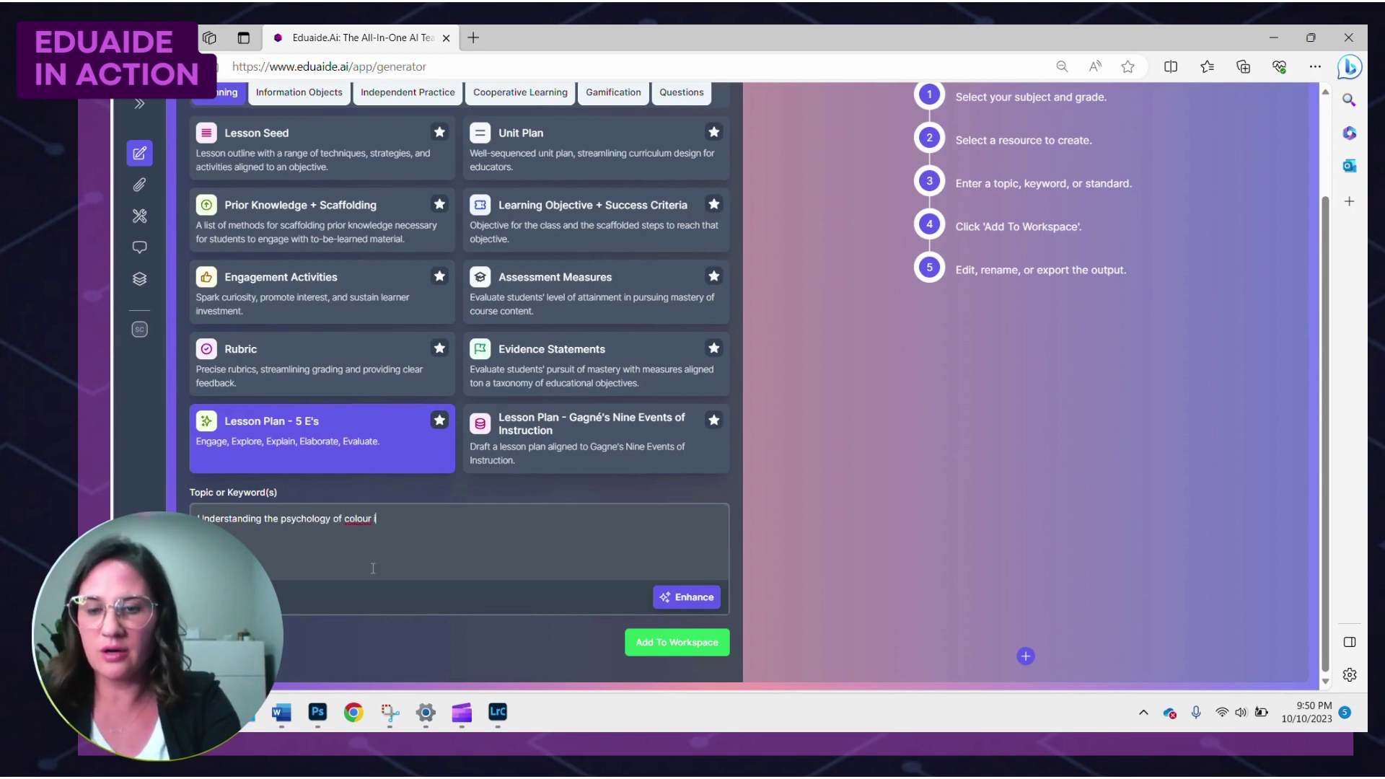
text(in graphic design)
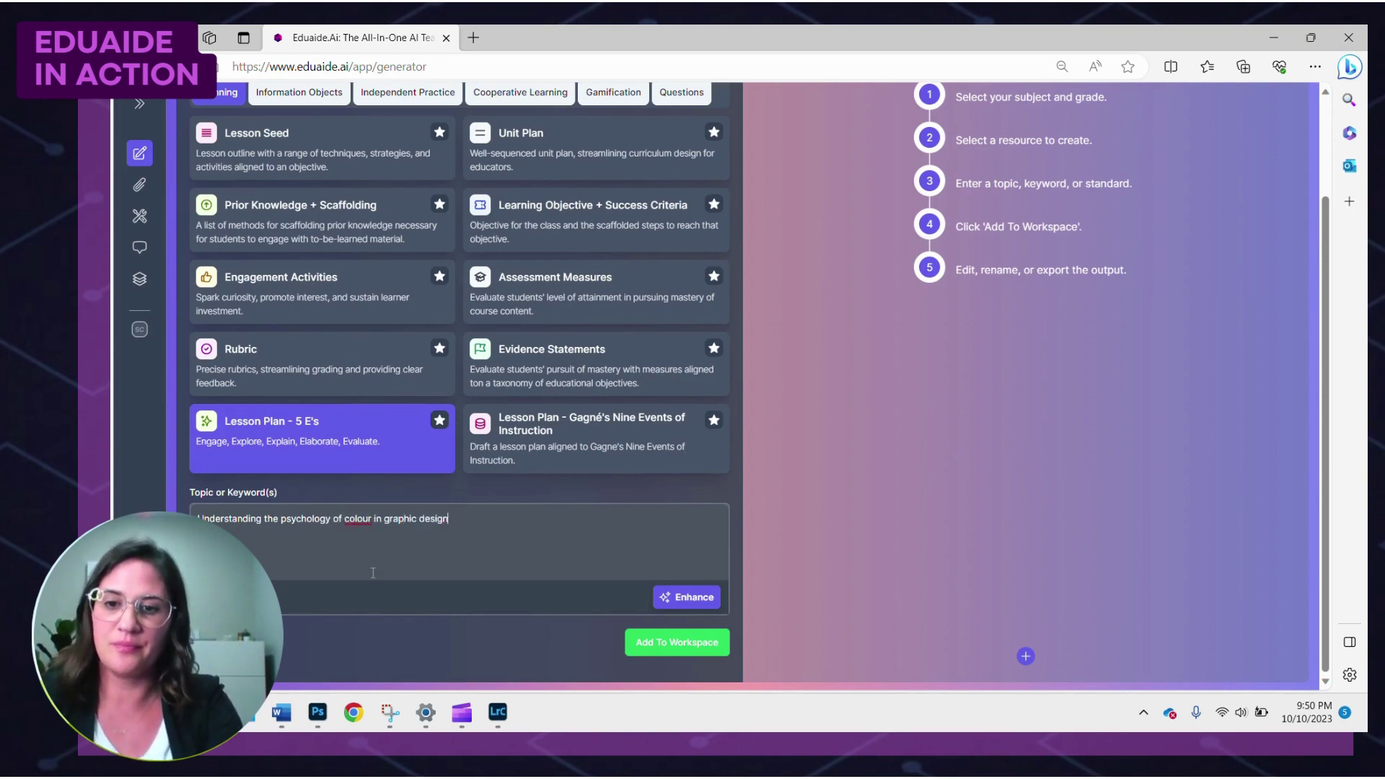
Enhance the topic wording and generate the 5 E's lesson plan in the workspace, reading it through to the end.
click(687, 597)
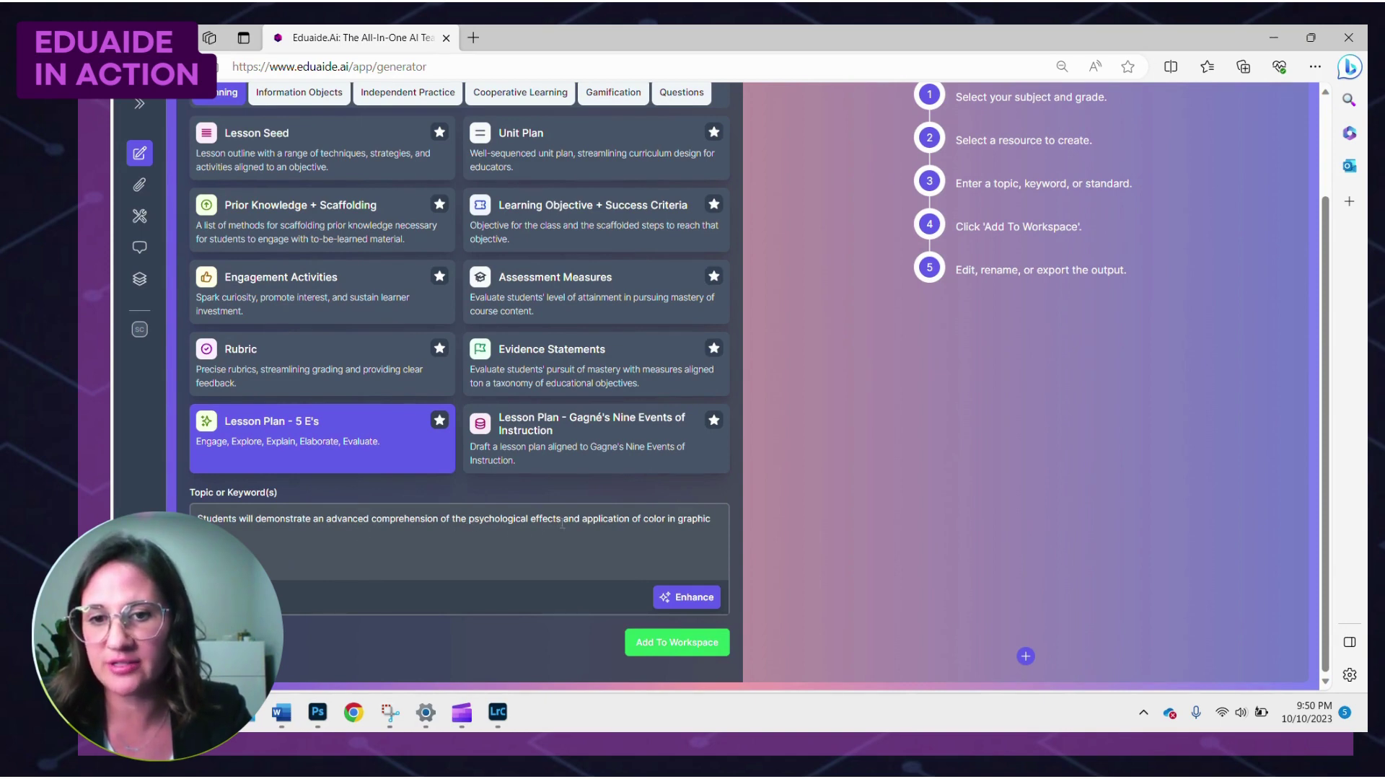
click(658, 645)
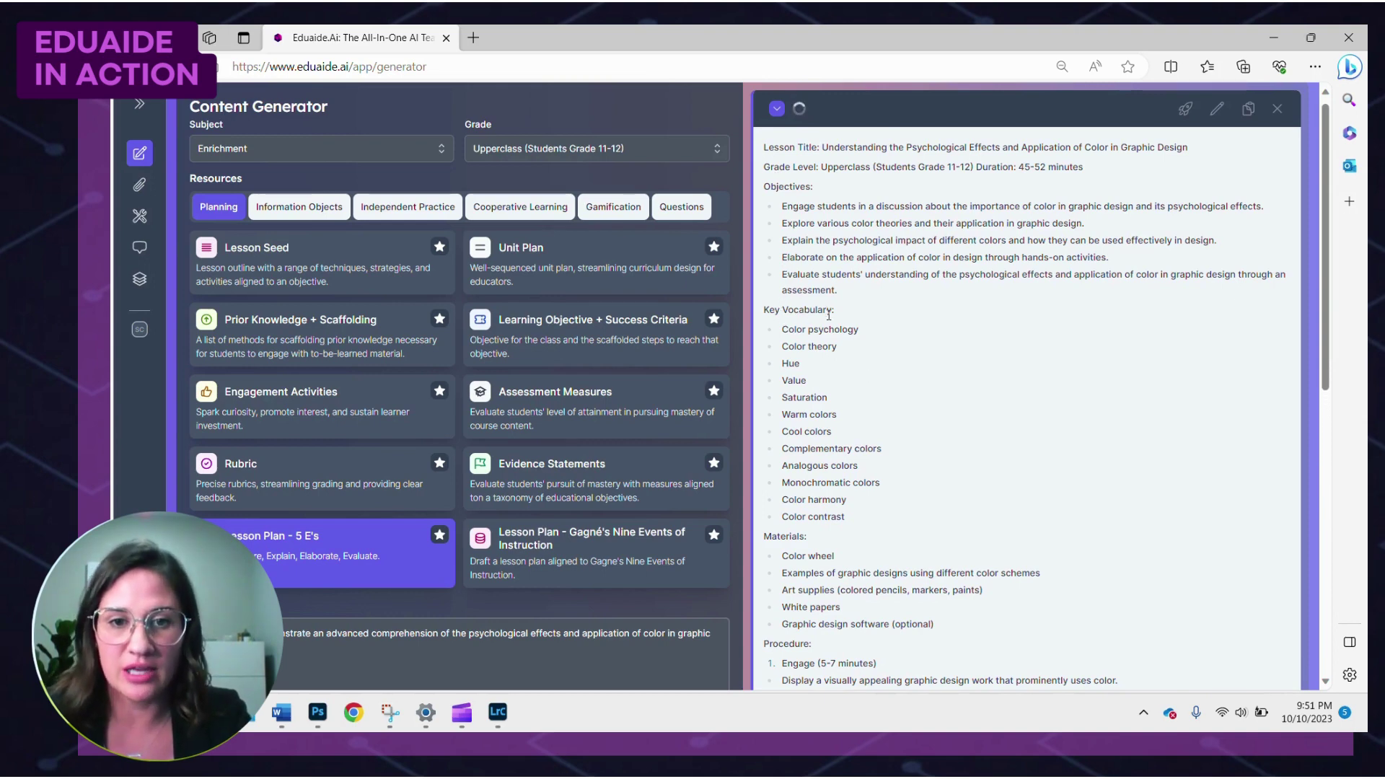
scroll(848, 472, down, 3)
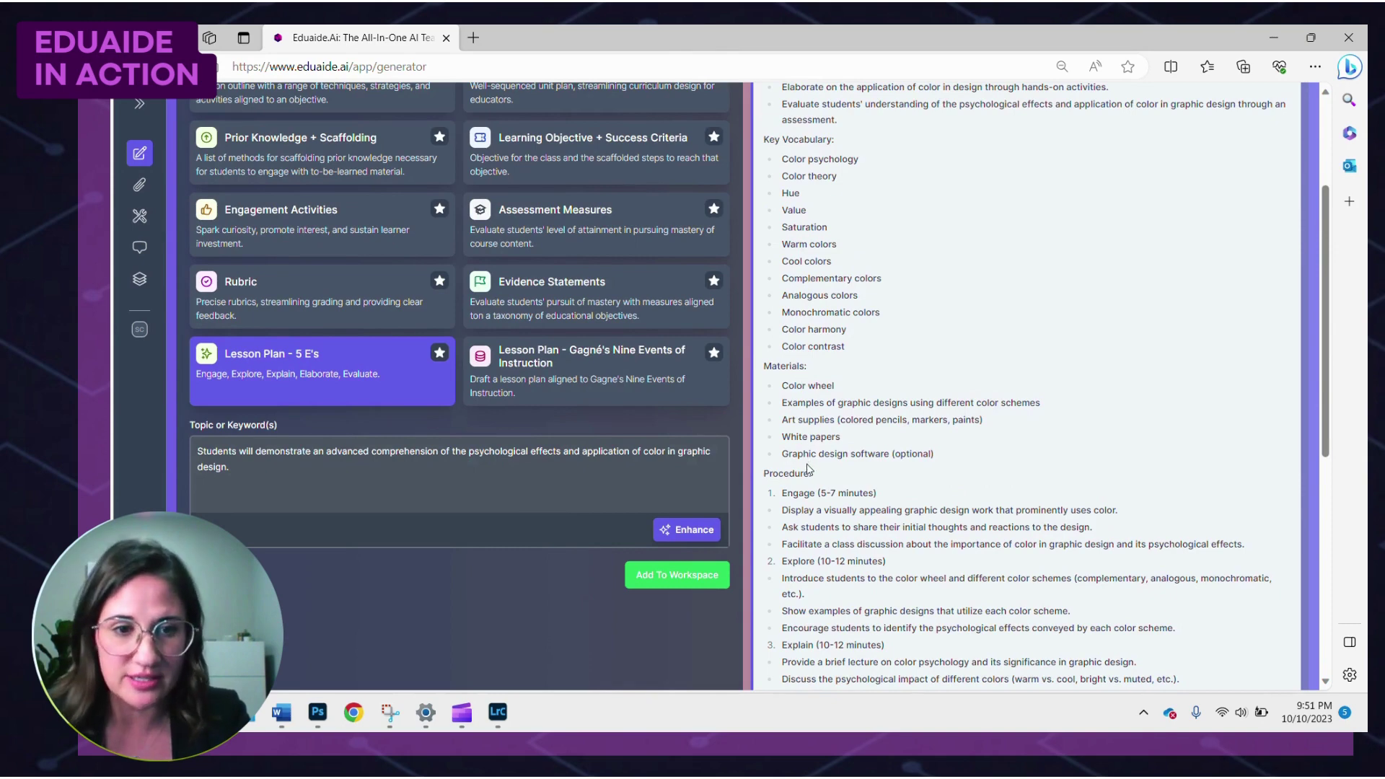
scroll(808, 469, down, 4)
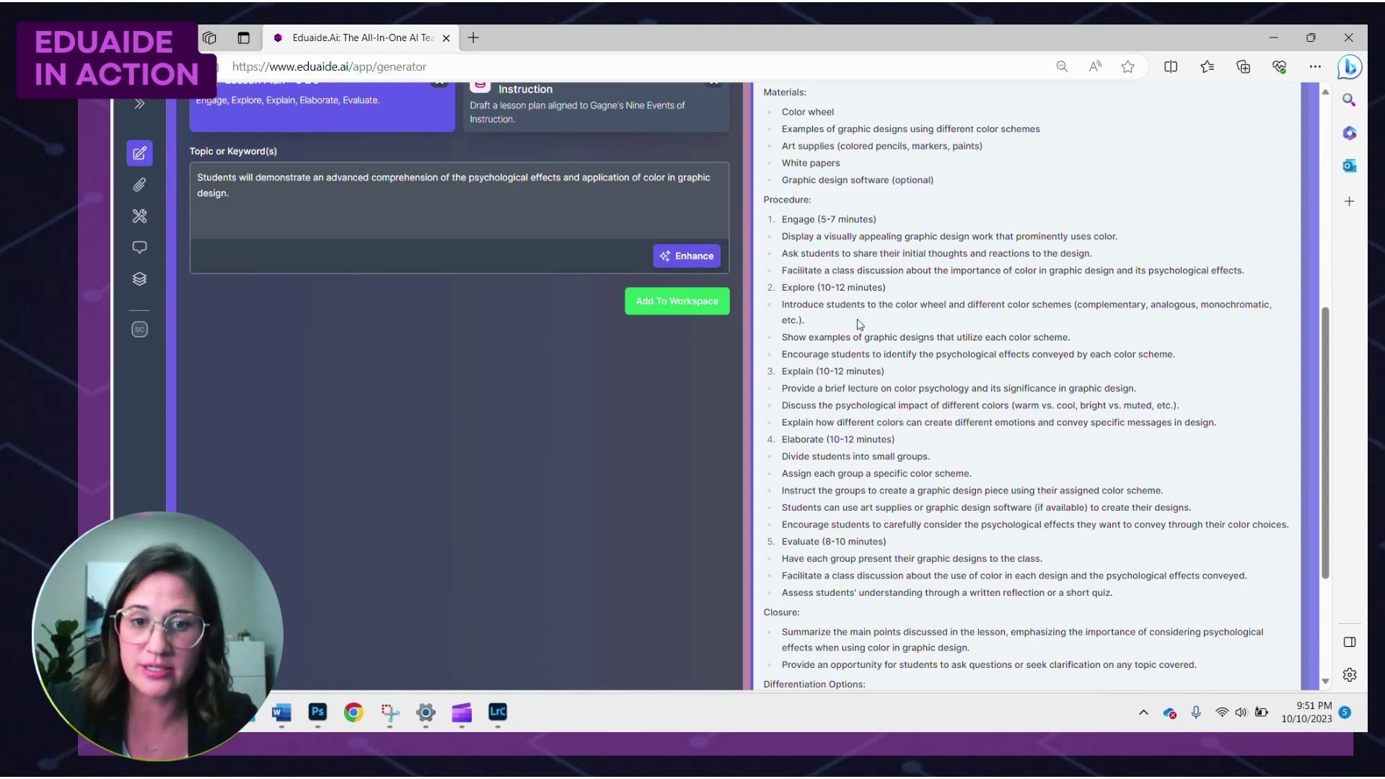
scroll(902, 543, down, 3)
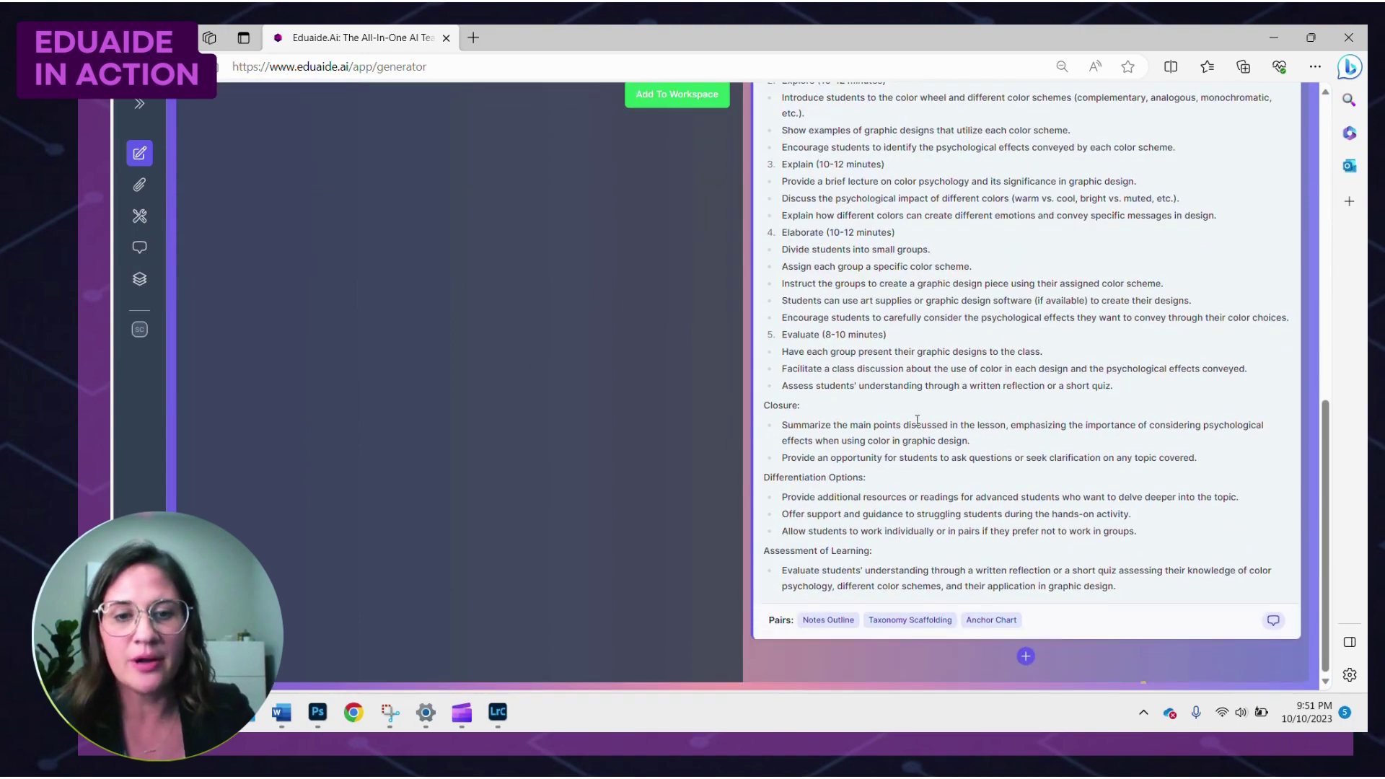
scroll(917, 420, up, 10)
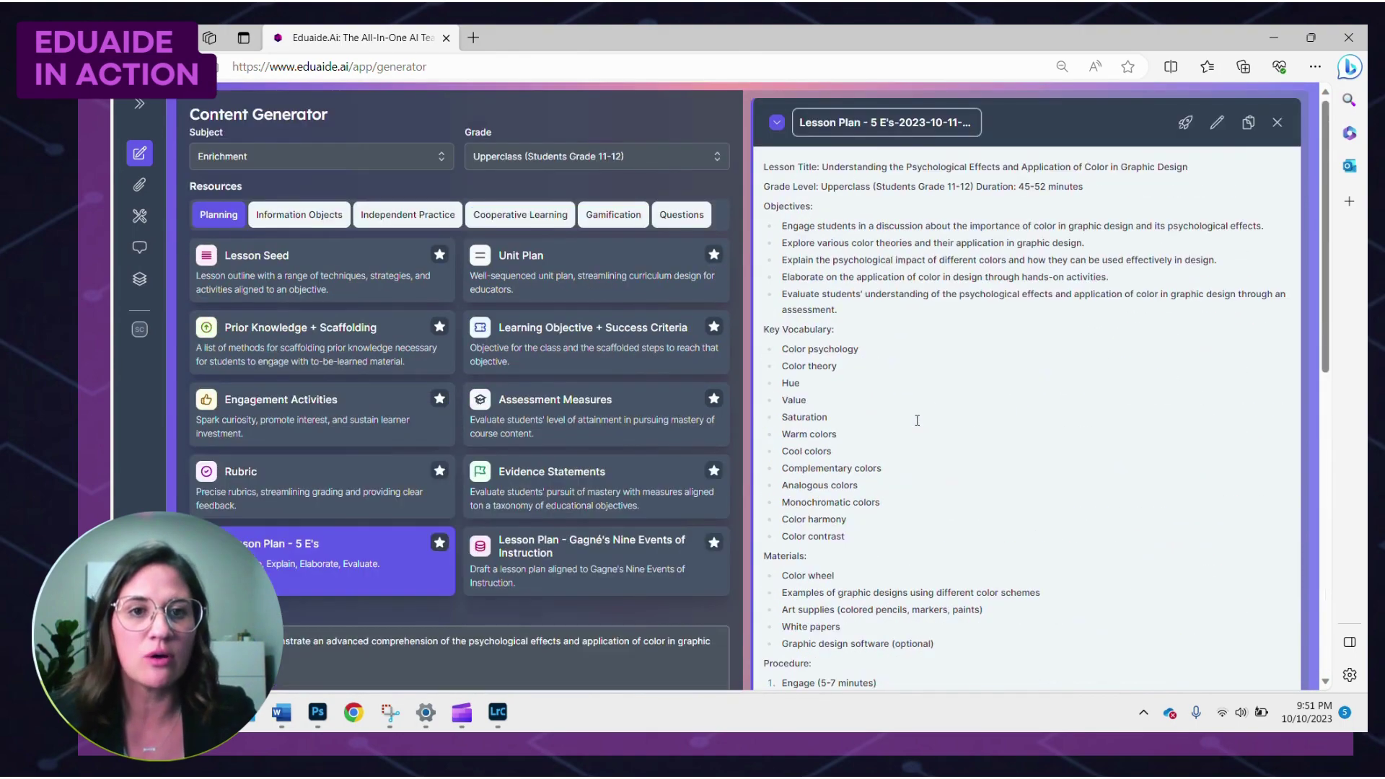
Open the generated lesson plan for editing and delete its grade level and duration line, back into the last word of the title.
click(1218, 122)
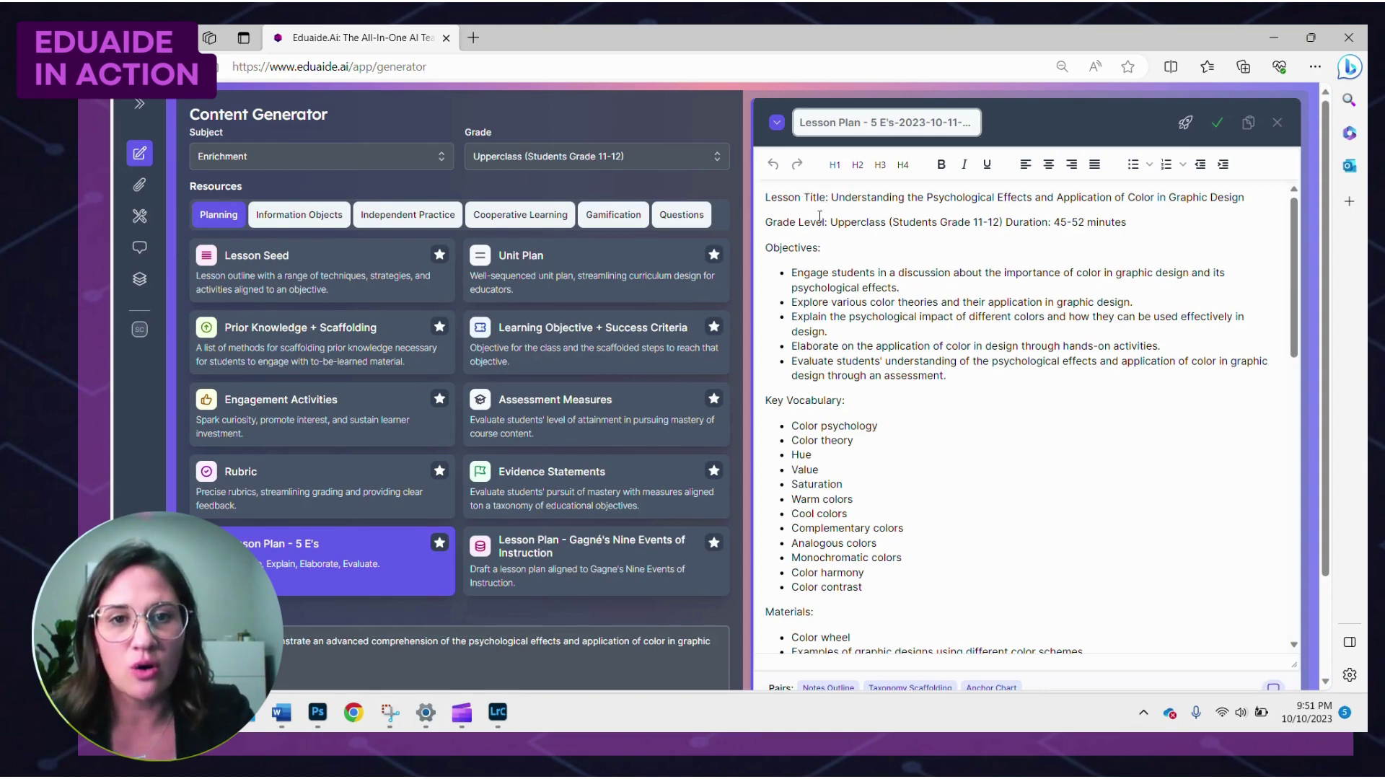
drag(891, 222, 1127, 222)
key(BackSpace)
text(Gr)
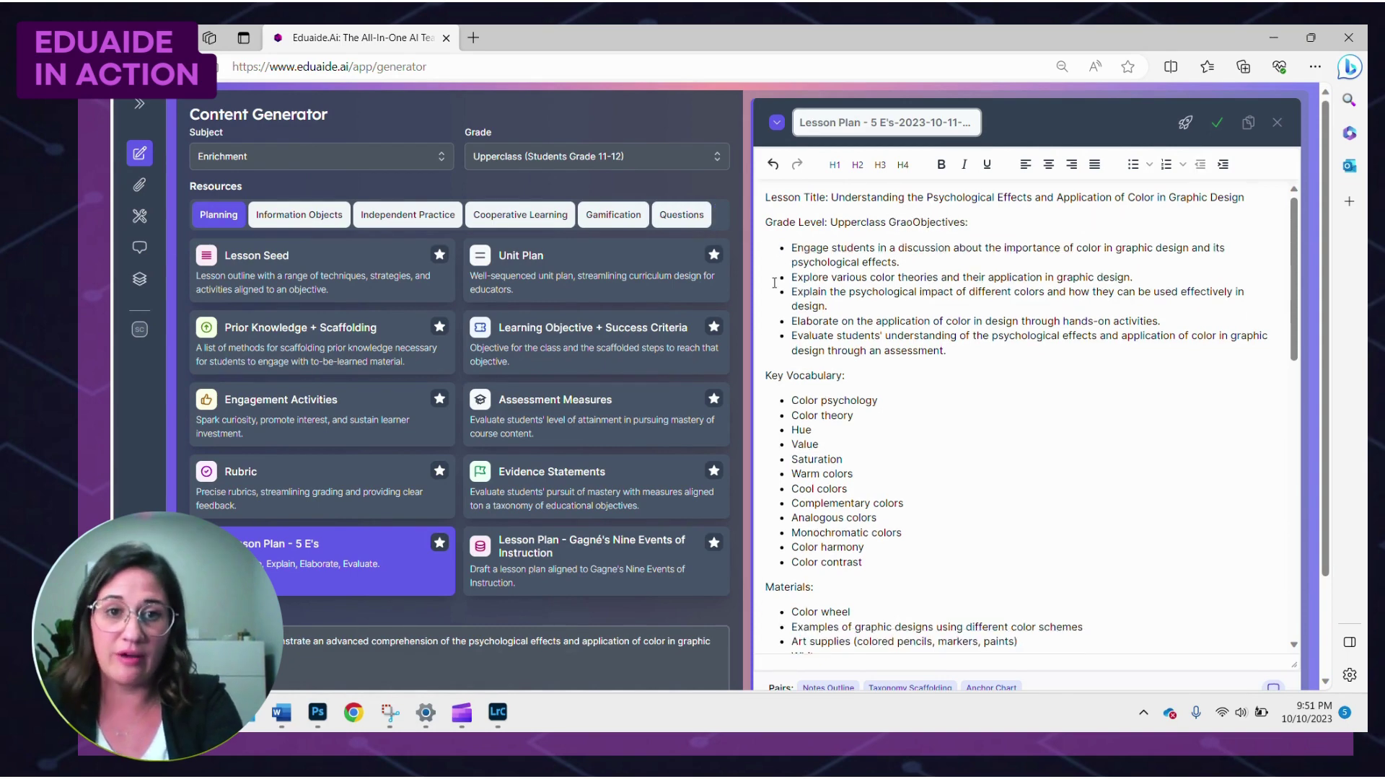
key(BackSpace)
key(BackSpace)
key(BackSpace)
key(BackSpace)
key(BackSpace)
key(BackSpace)
key(BackSpace)
key(BackSpace)
key(BackSpace)
key(BackSpace)
key(BackSpace)
key(BackSpace)
key(BackSpace)
key(BackSpace)
key(BackSpace)
key(BackSpace)
key(BackSpace)
key(BackSpace)
key(BackSpace)
key(BackSpace)
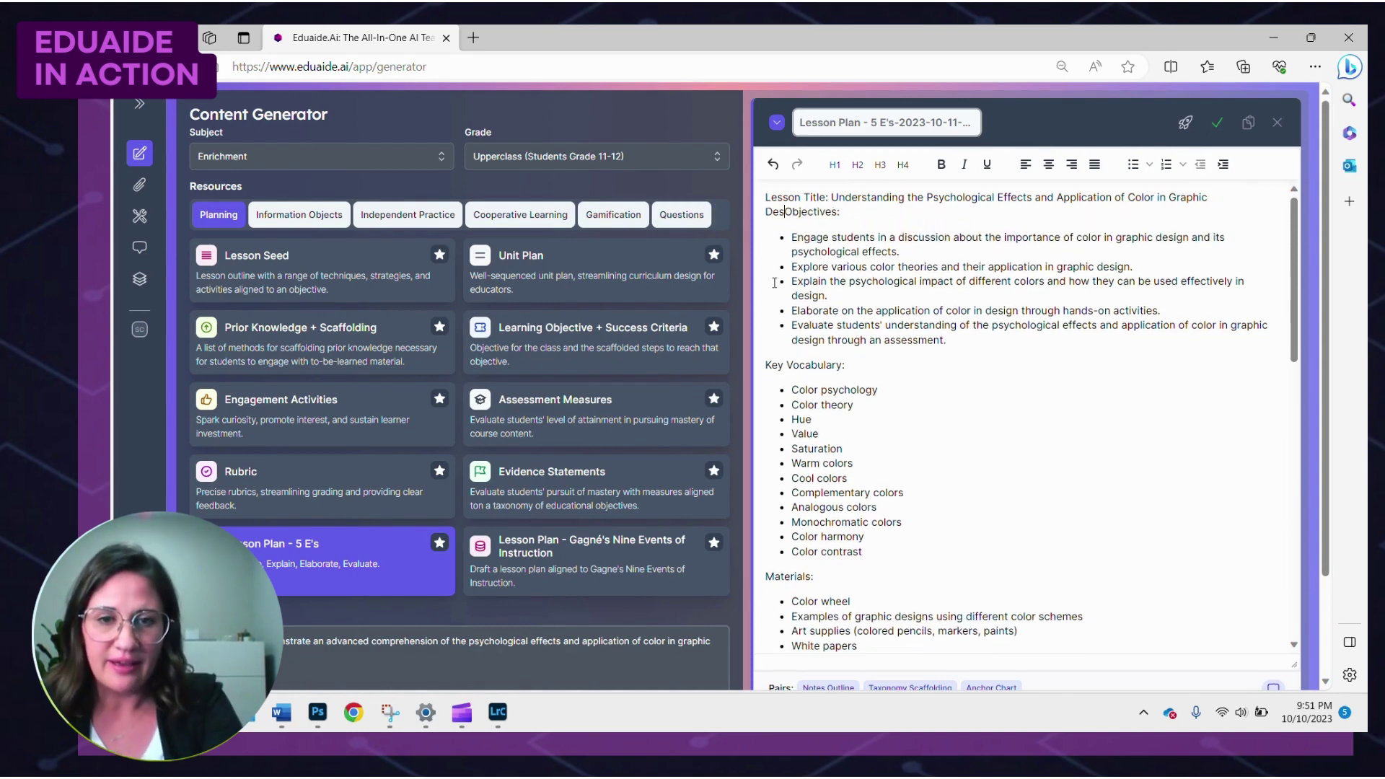
Delete the leftover "DesObjectives:" text below the lesson title and save the edited lesson plan.
drag(841, 211, 749, 214)
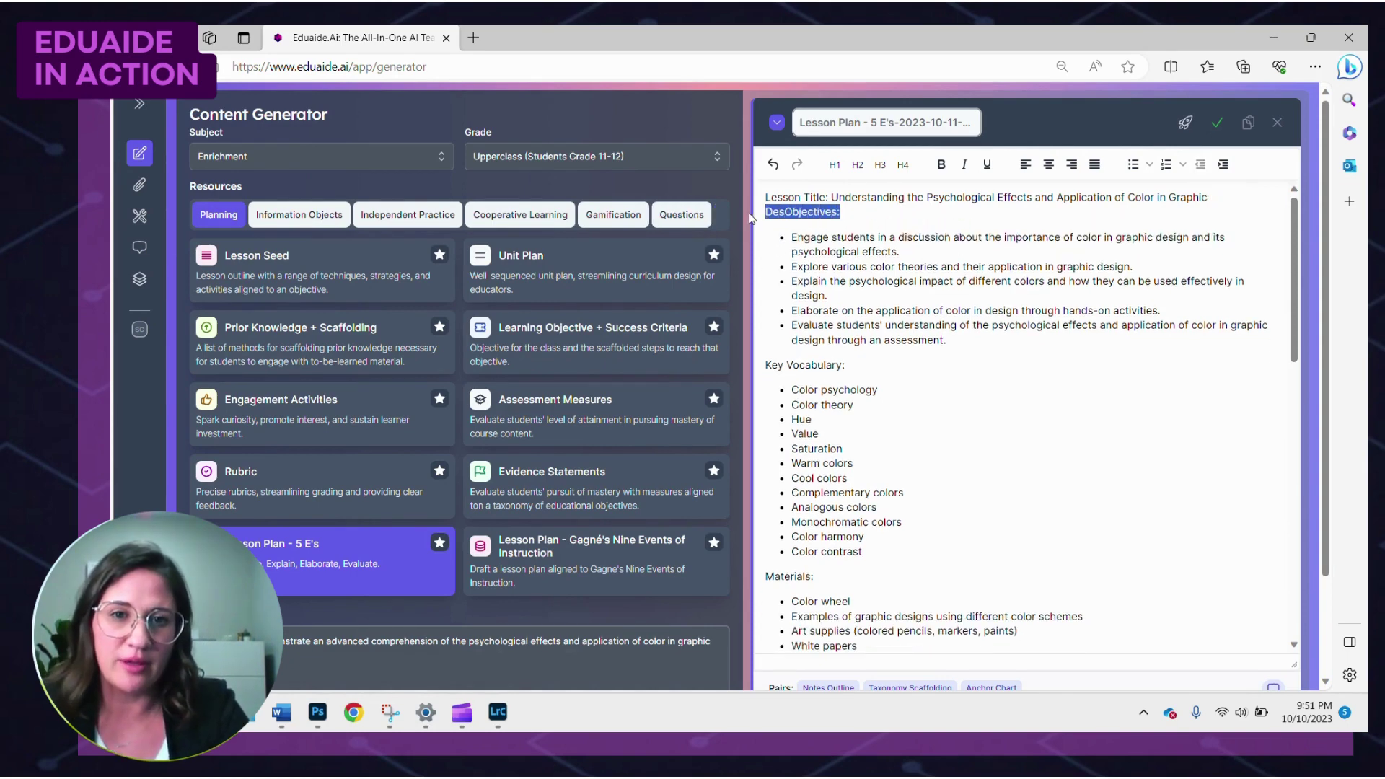
key(BackSpace)
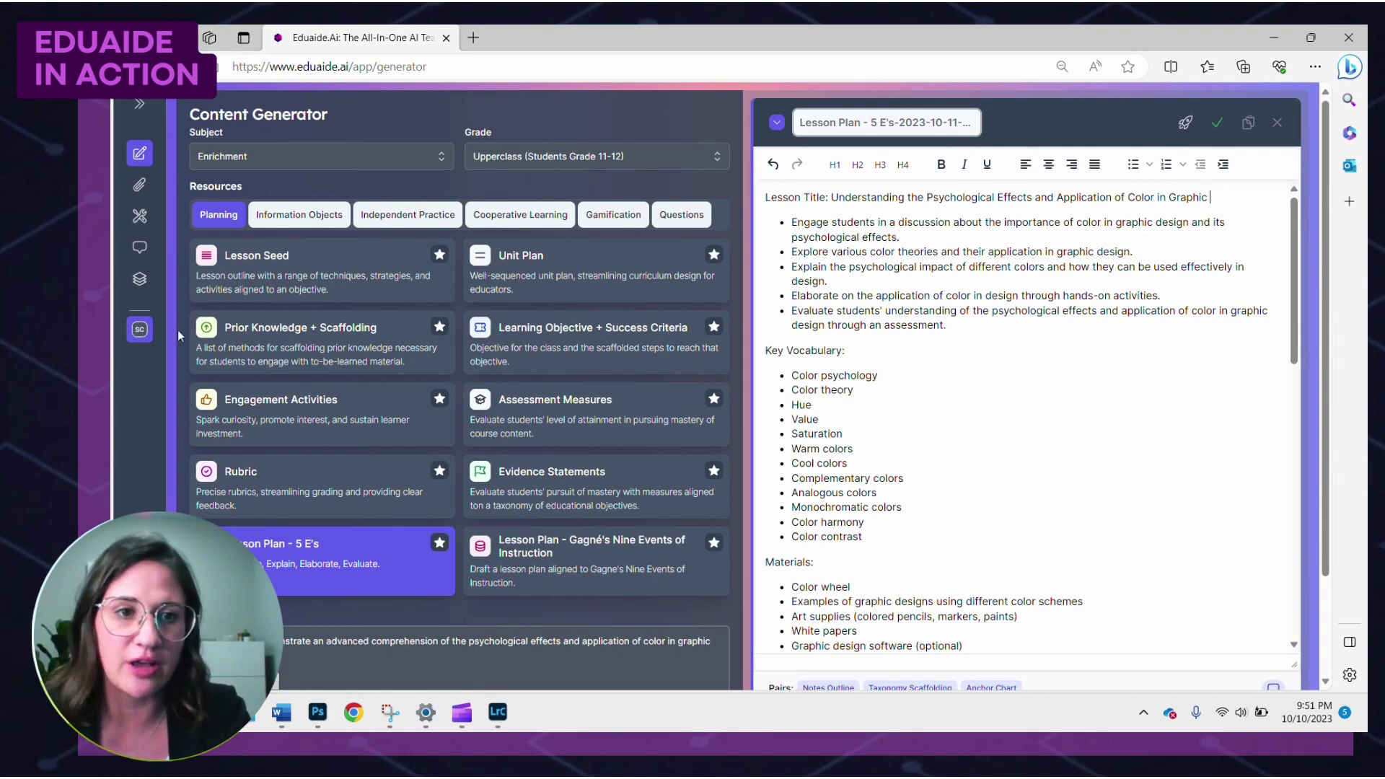
scroll(1073, 407, down, 10)
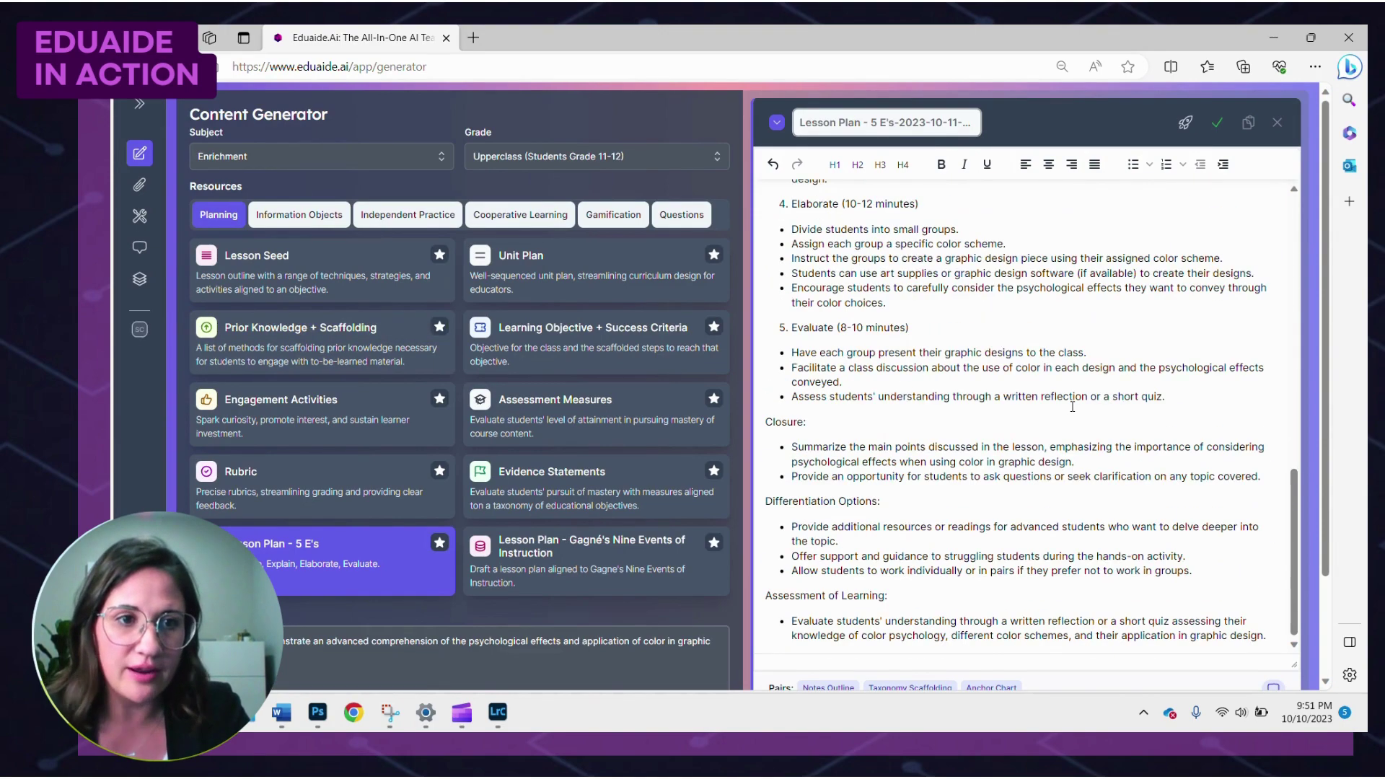
scroll(1073, 406, up, 10)
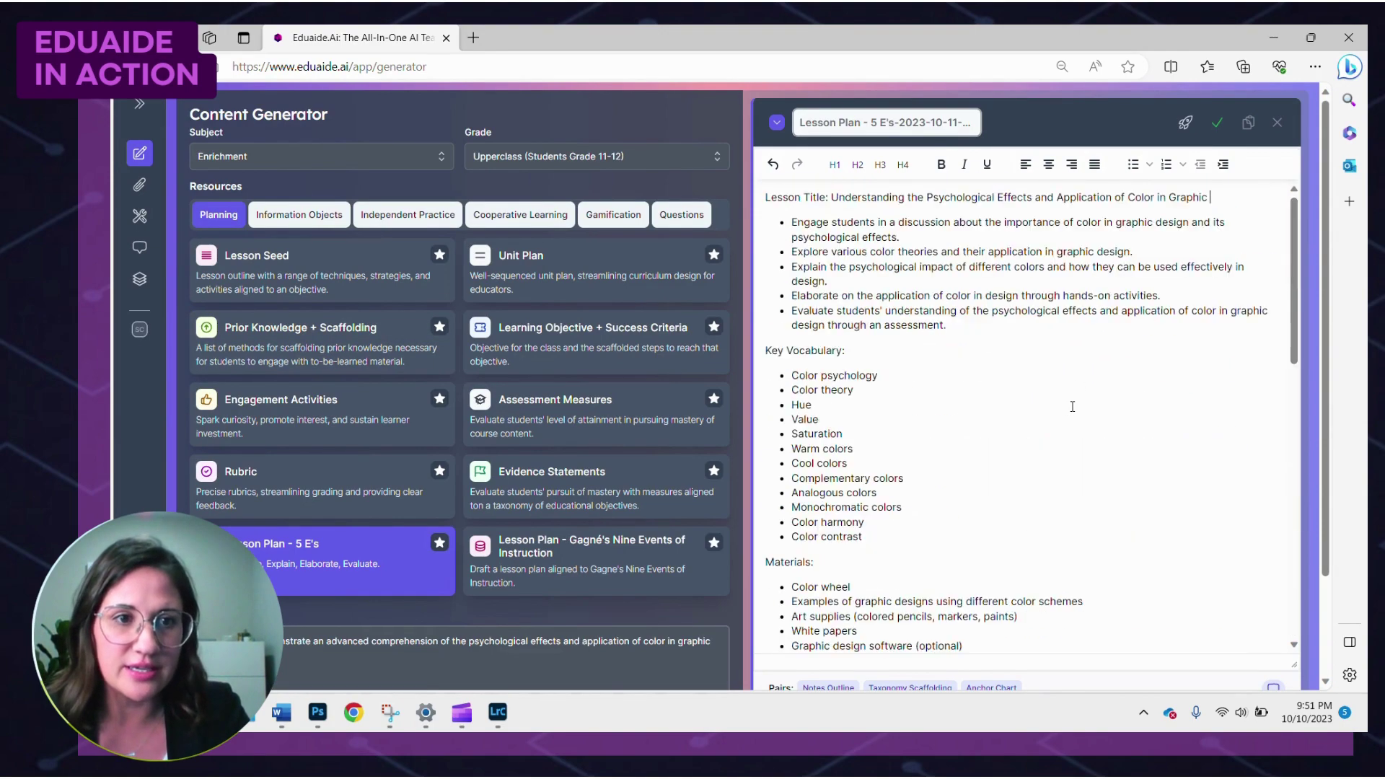
click(1221, 124)
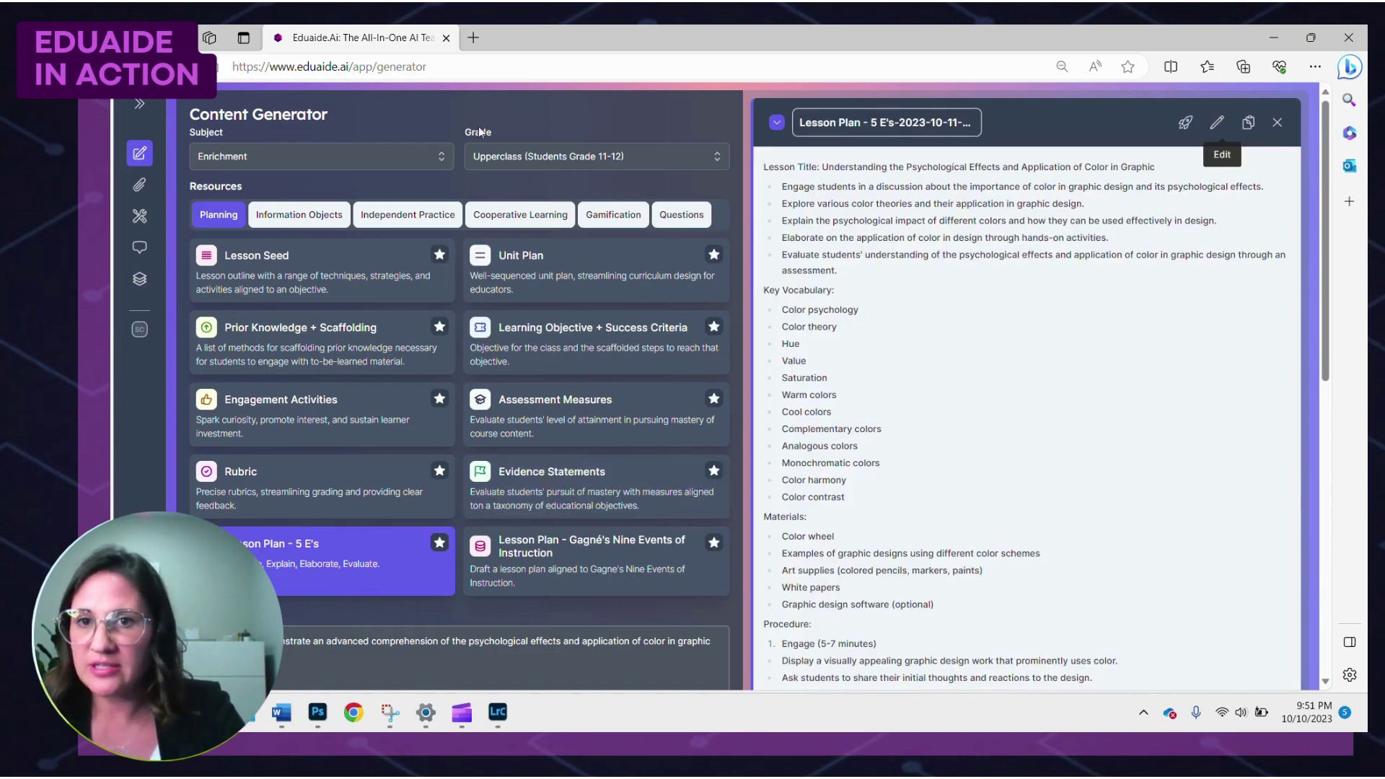
Switch to the Teaching Assistant and look through its Accessibility and Wellness resources, ending on Professional Duties.
click(136, 191)
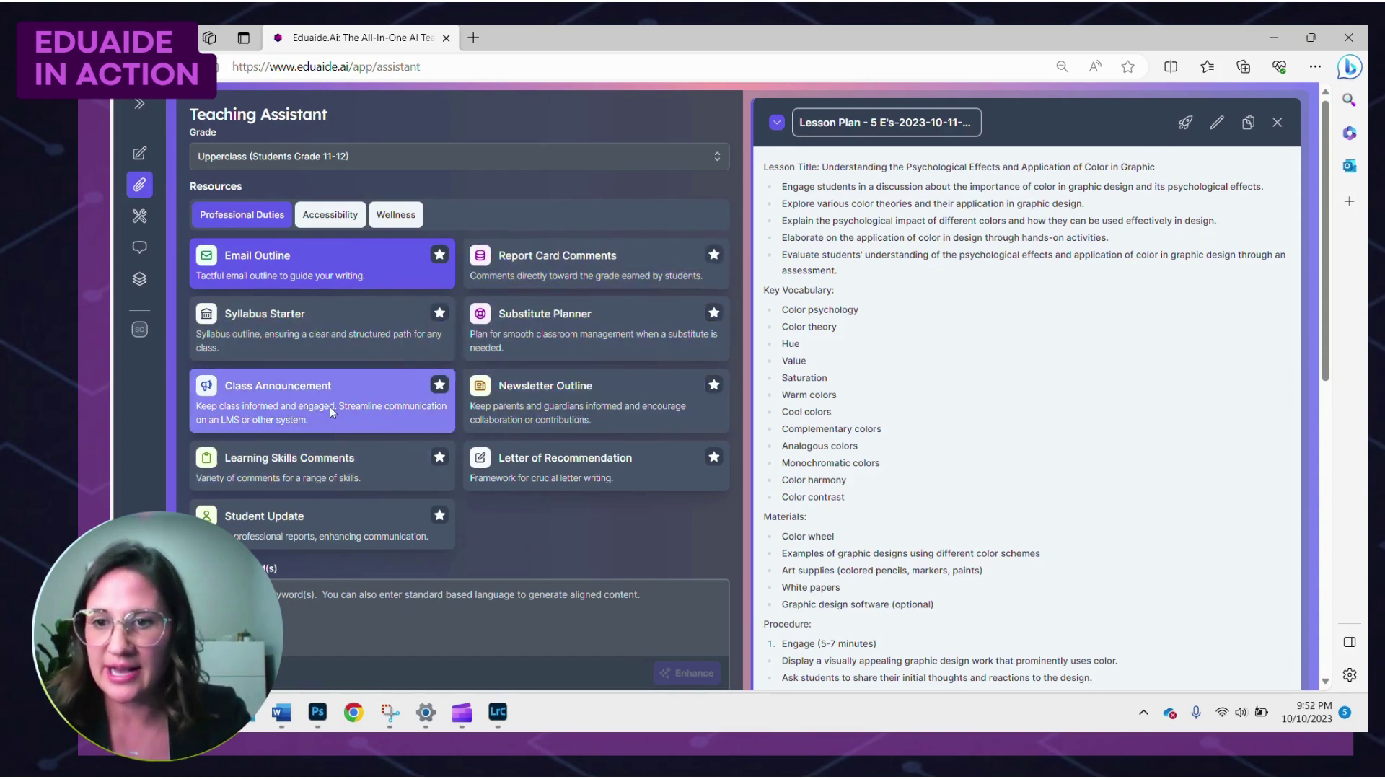
click(332, 218)
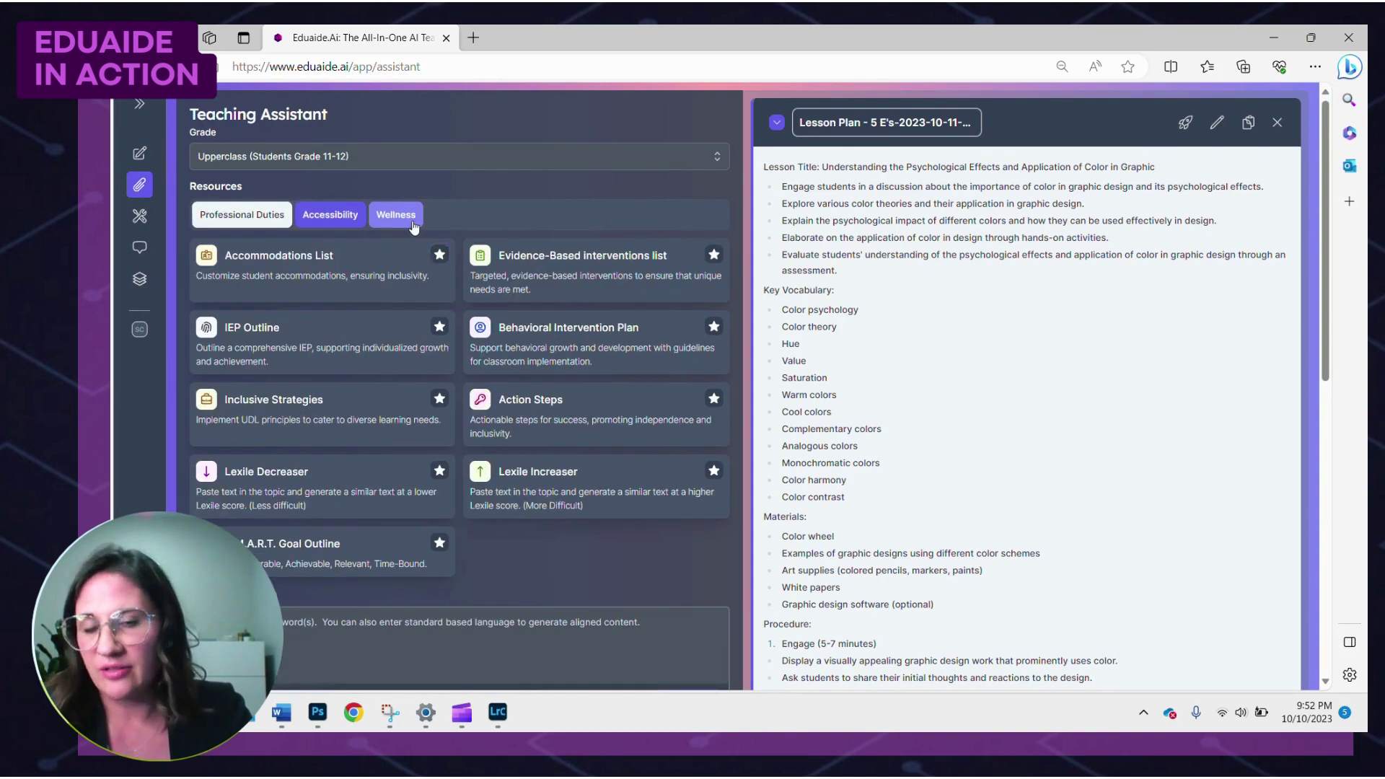
click(397, 216)
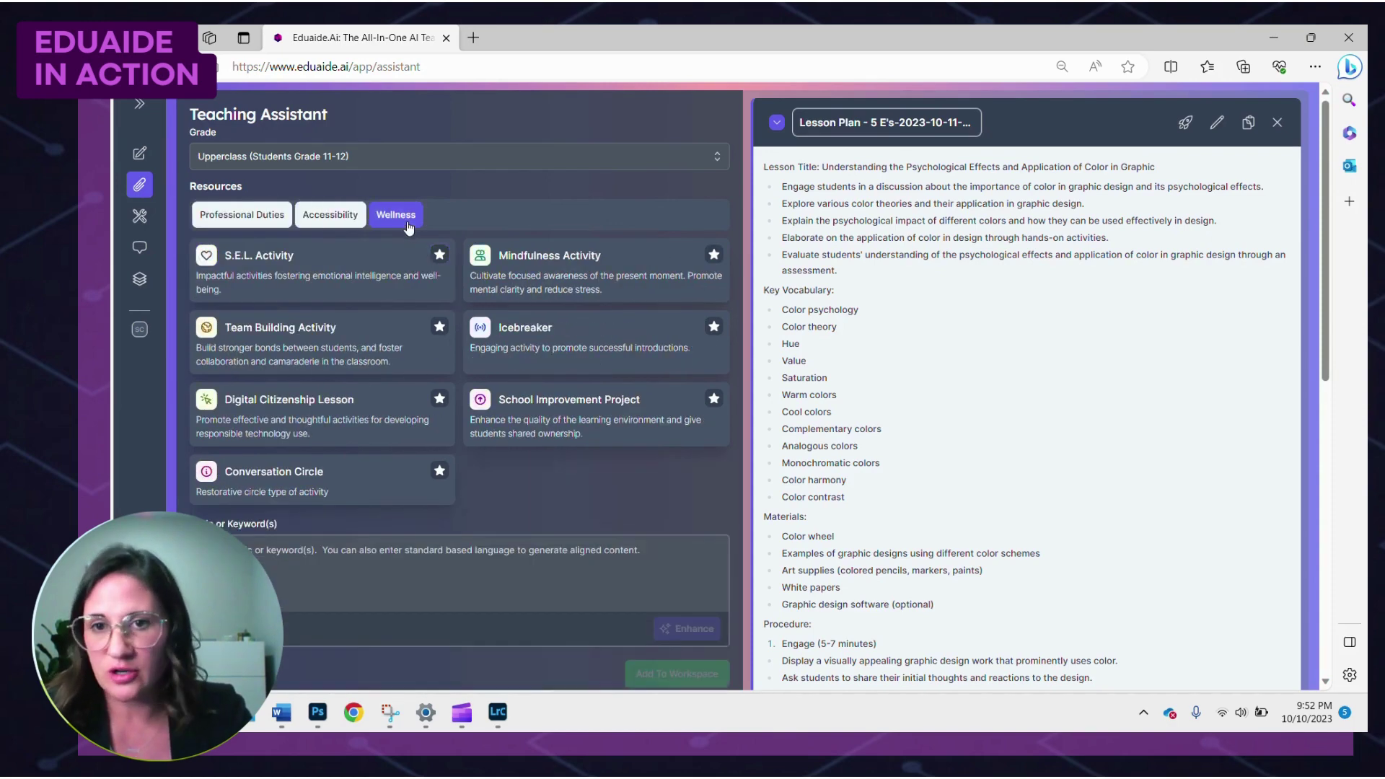
click(248, 221)
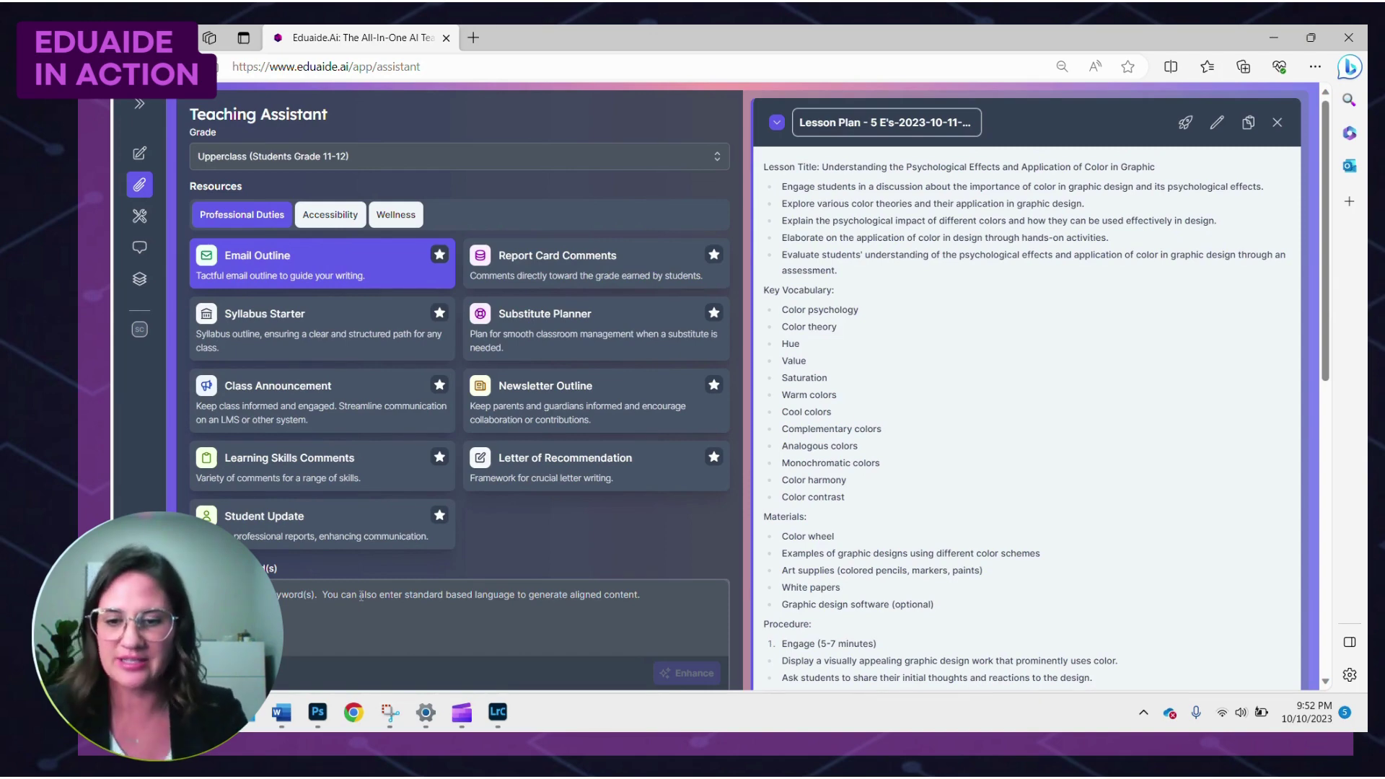
Enter an Email Outline topic about a snack from home to analyze in class learning about the psychology of colour.
click(361, 595)
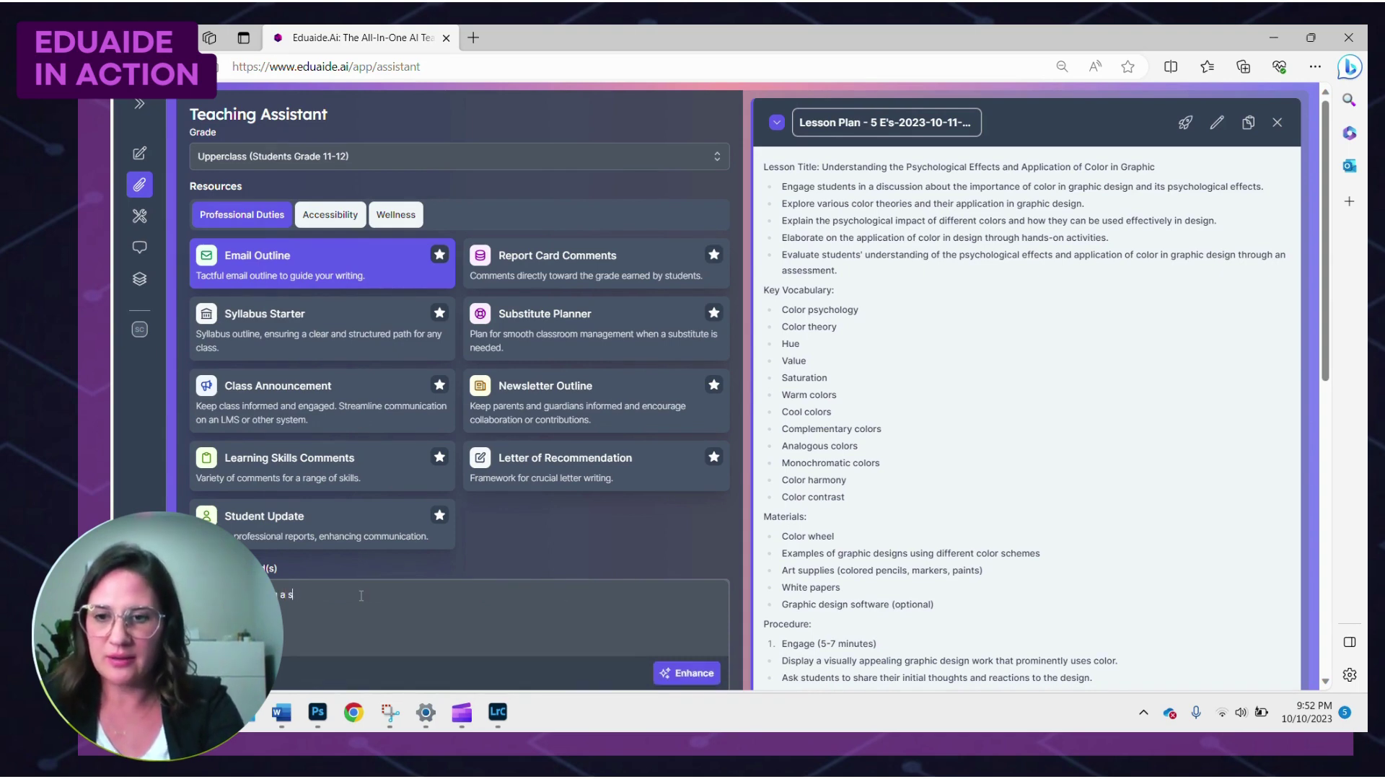
text(nack from home t)
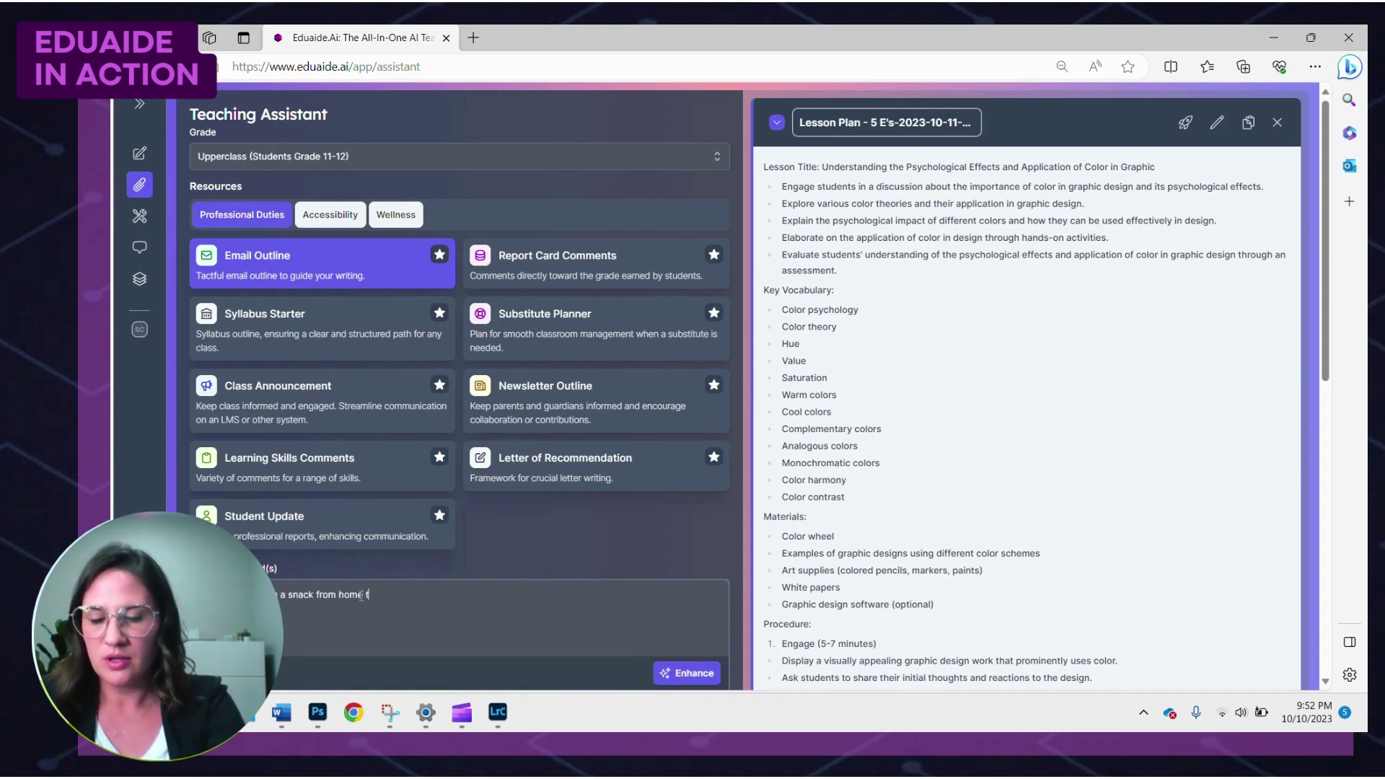
text(o ana)
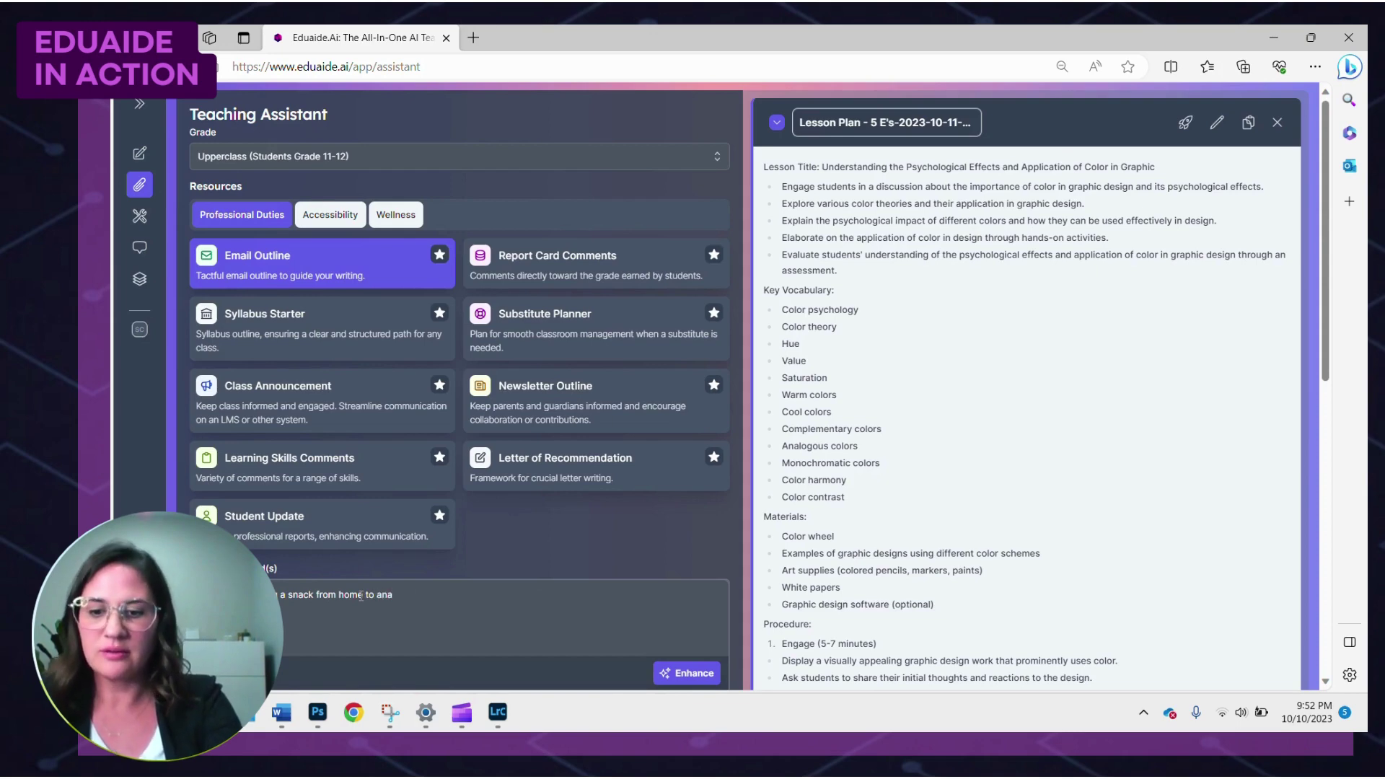
text(lyz)
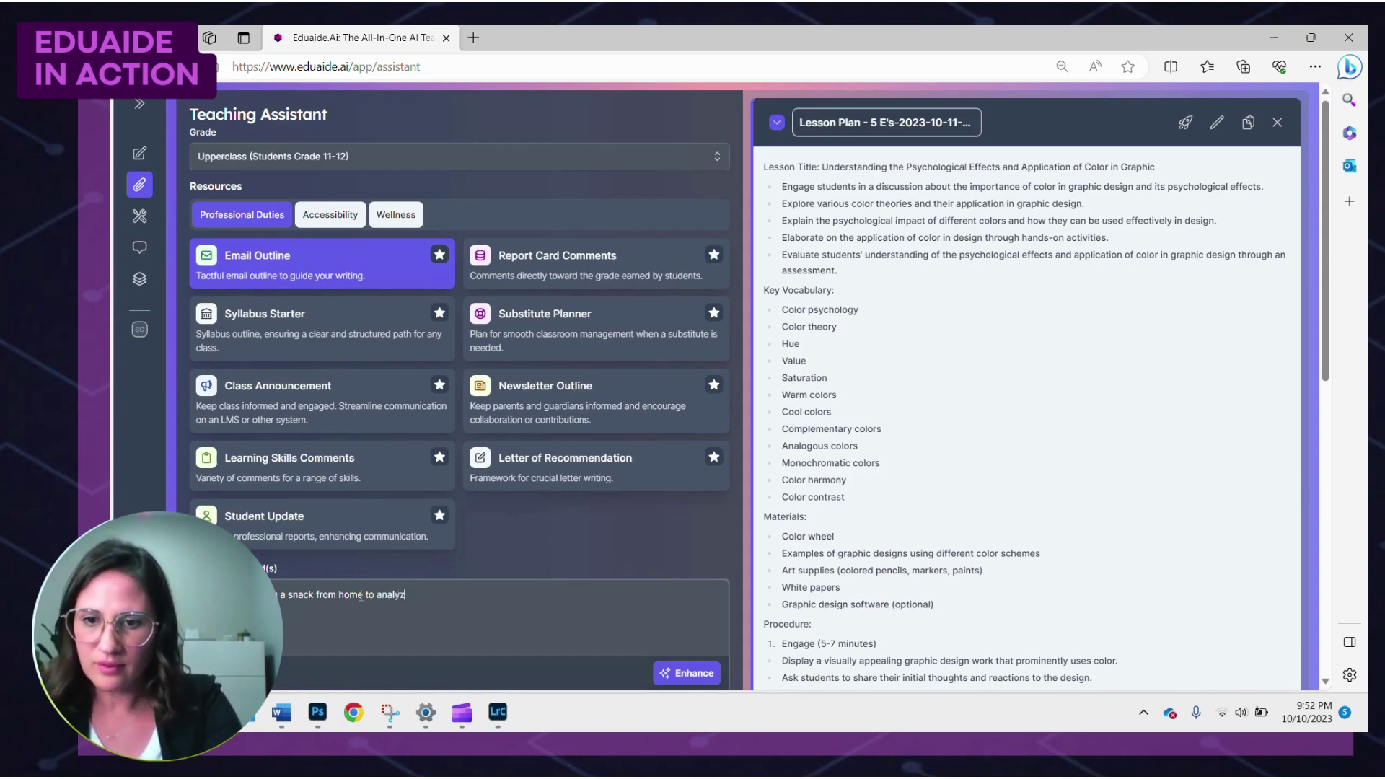
text(e in class )
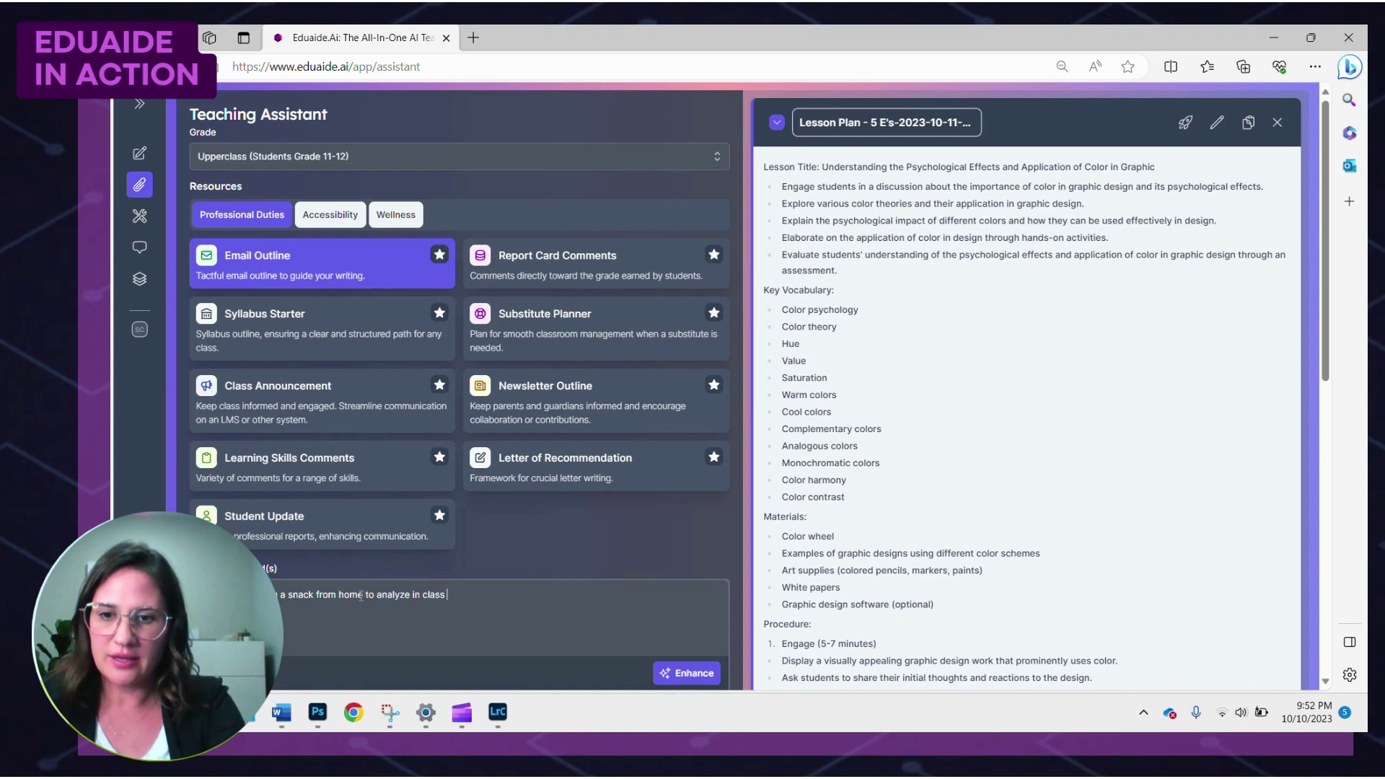
text(learning)
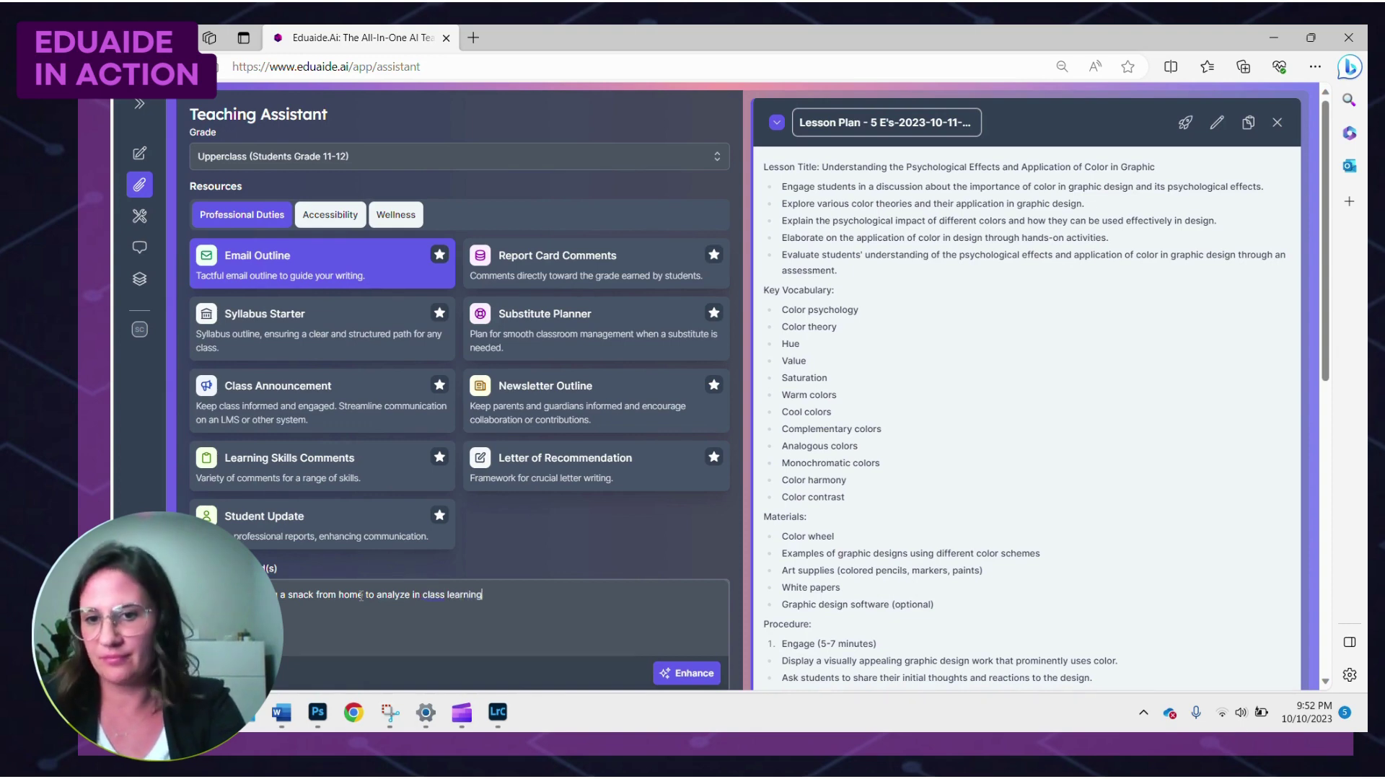
text( about the psycho)
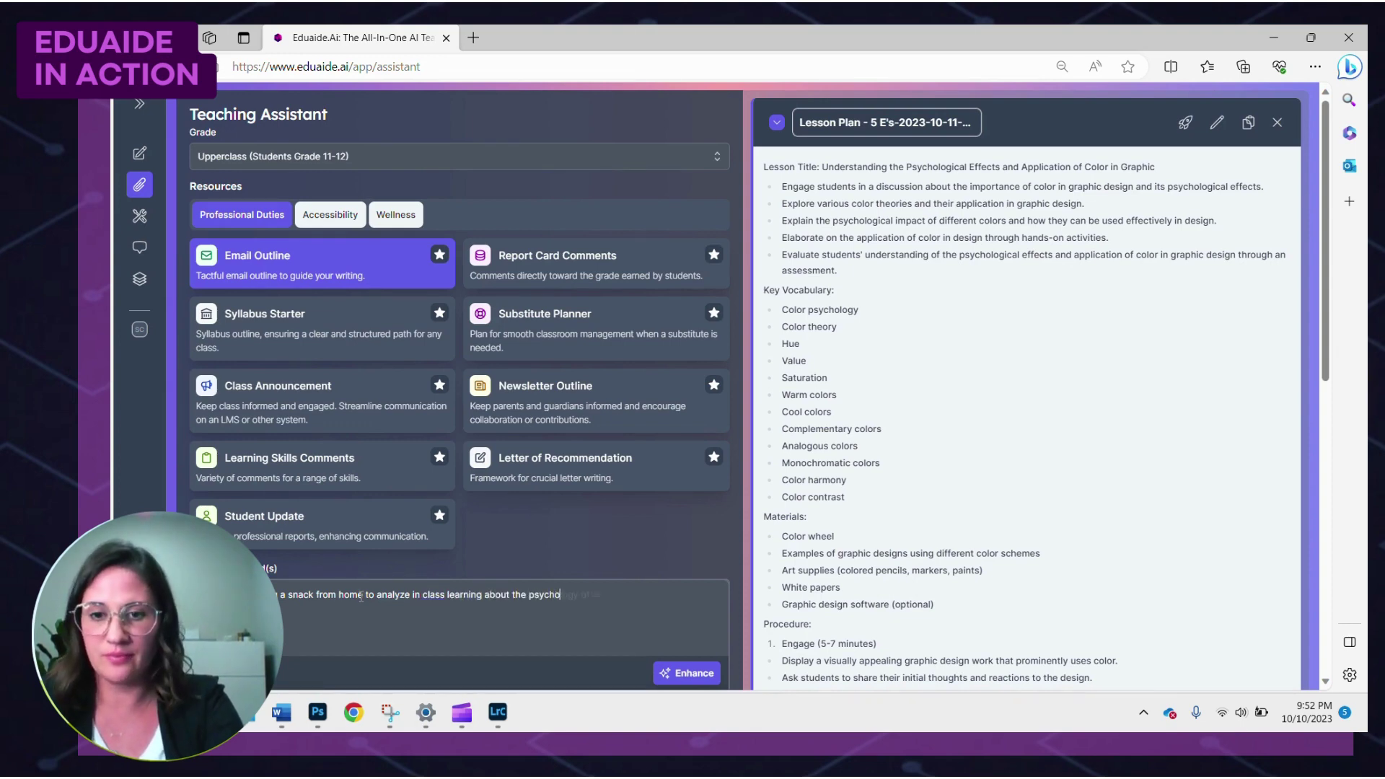
text(logy of colour)
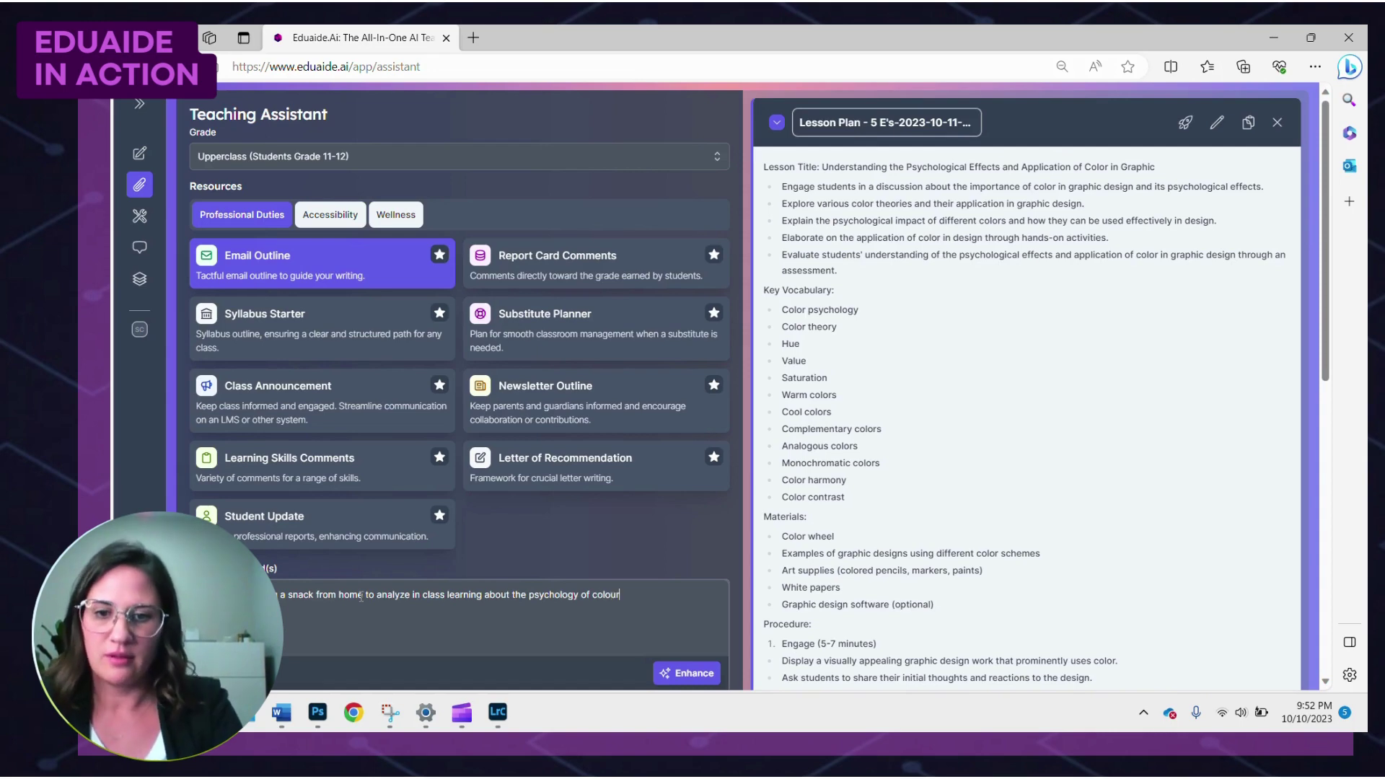
Enhance the email topic wording, add the Email Outline to the workspace, and read it through to the closing.
click(694, 673)
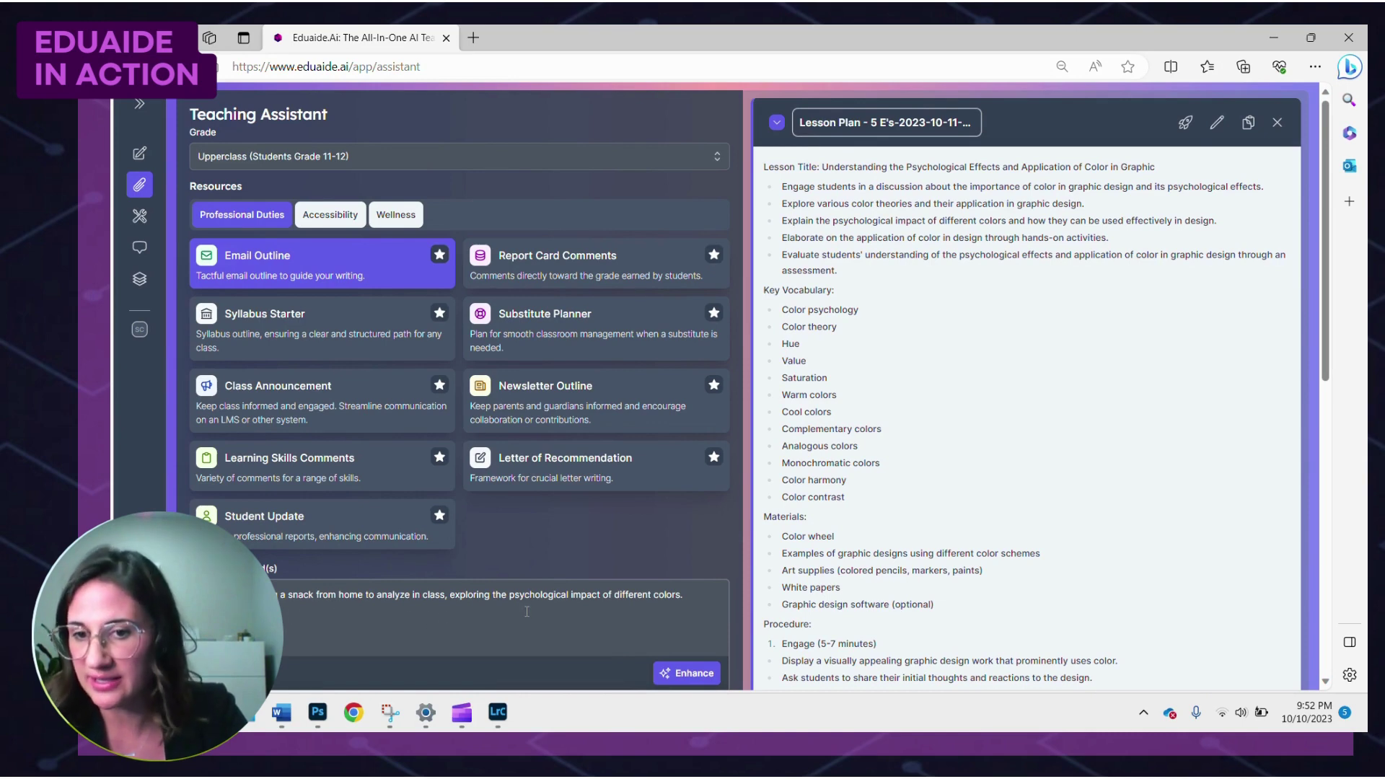
scroll(685, 517, down, 1)
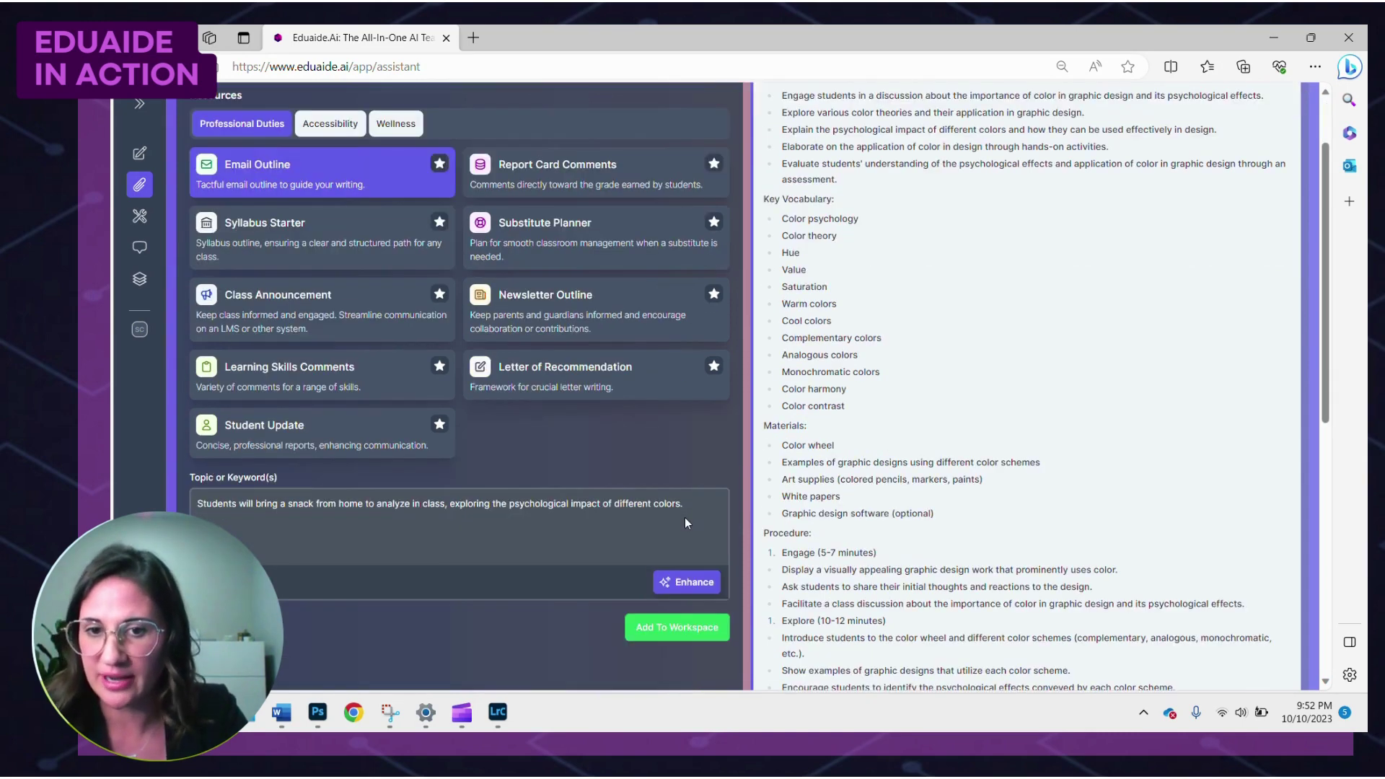
scroll(677, 627, up, 1)
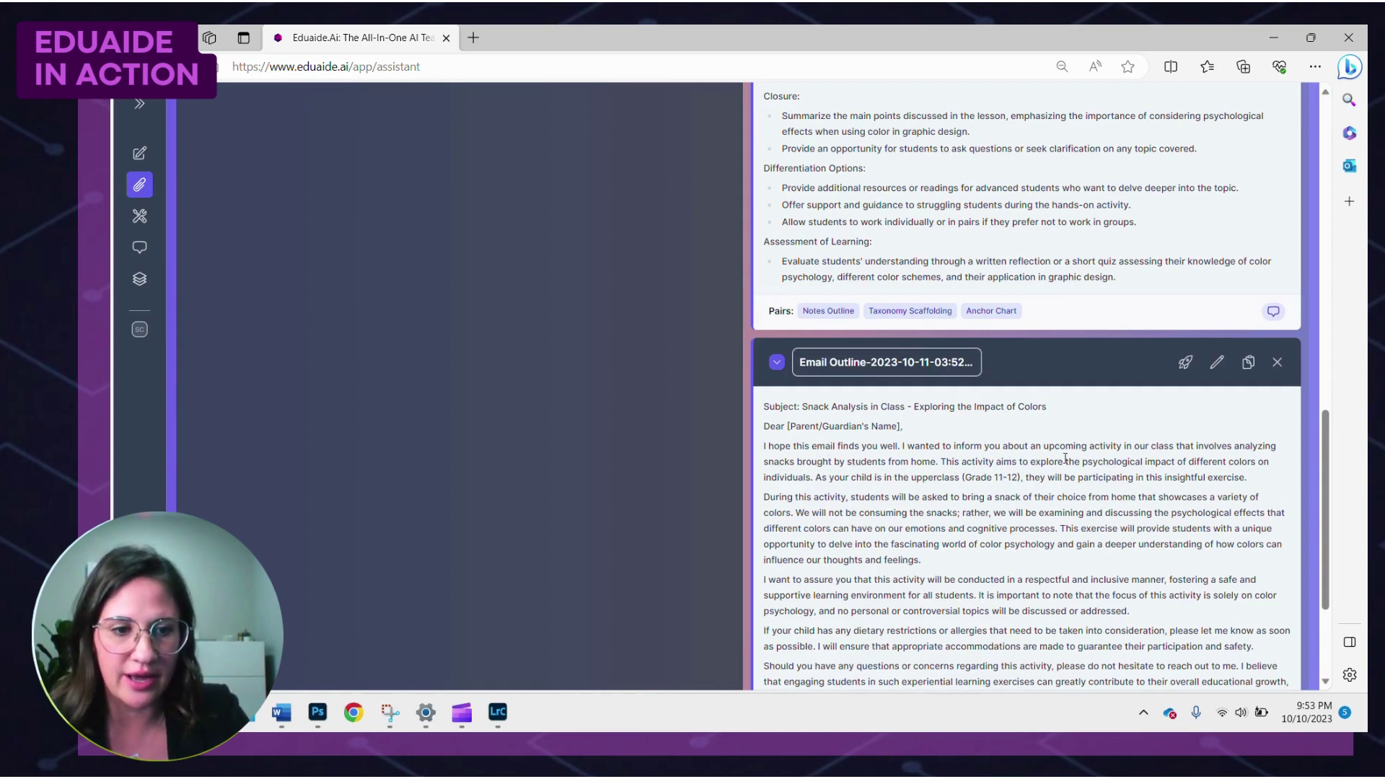
scroll(832, 461, down, 3)
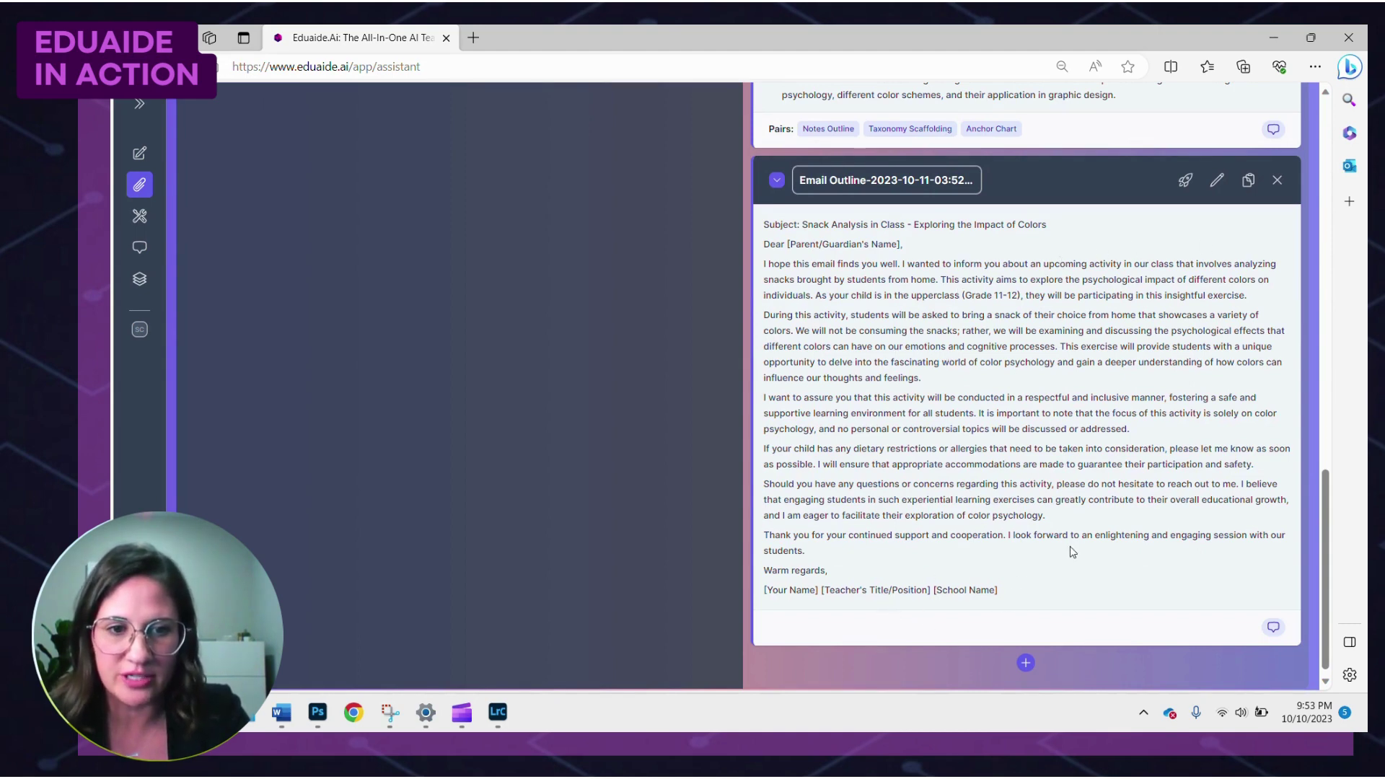
scroll(943, 430, down, 1)
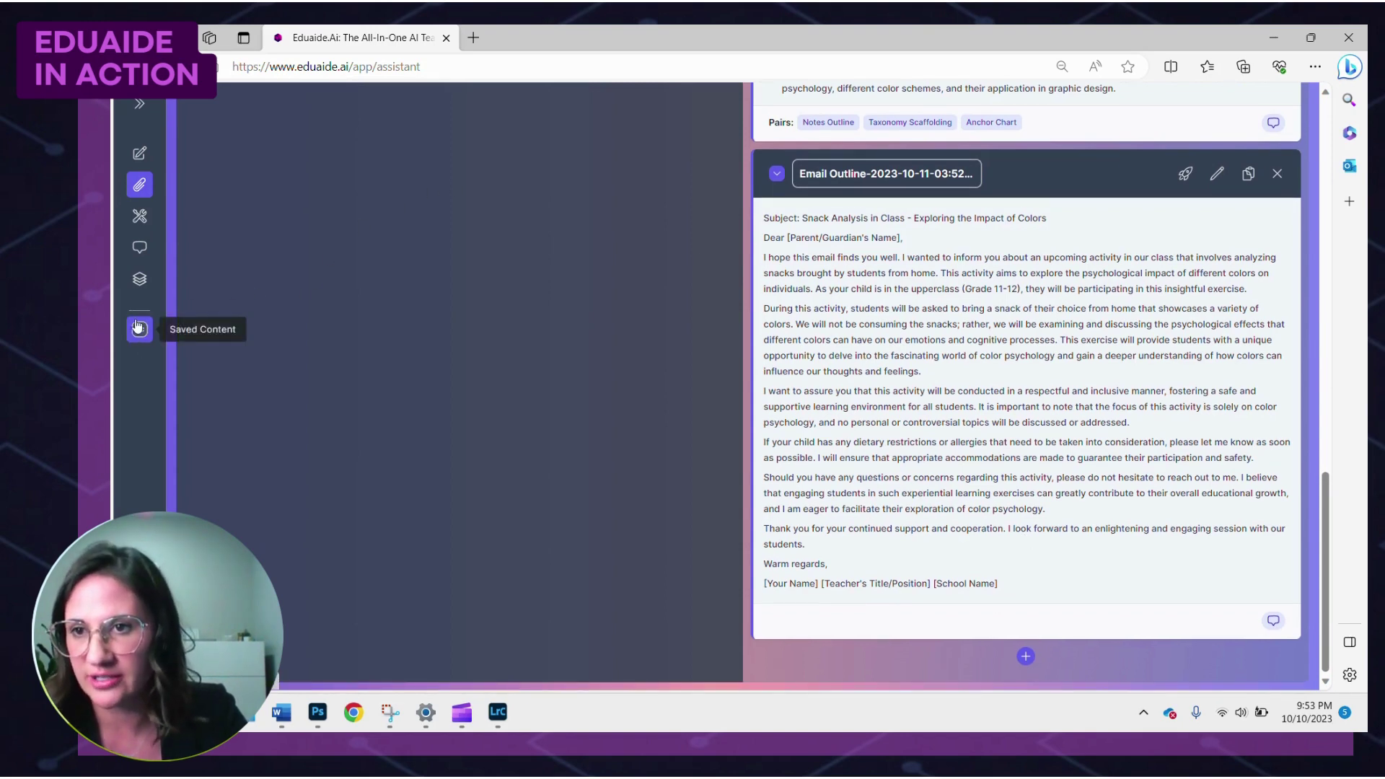
Look over the Feedback Bot, selecting Typographic Feedback as the feedback type.
click(139, 216)
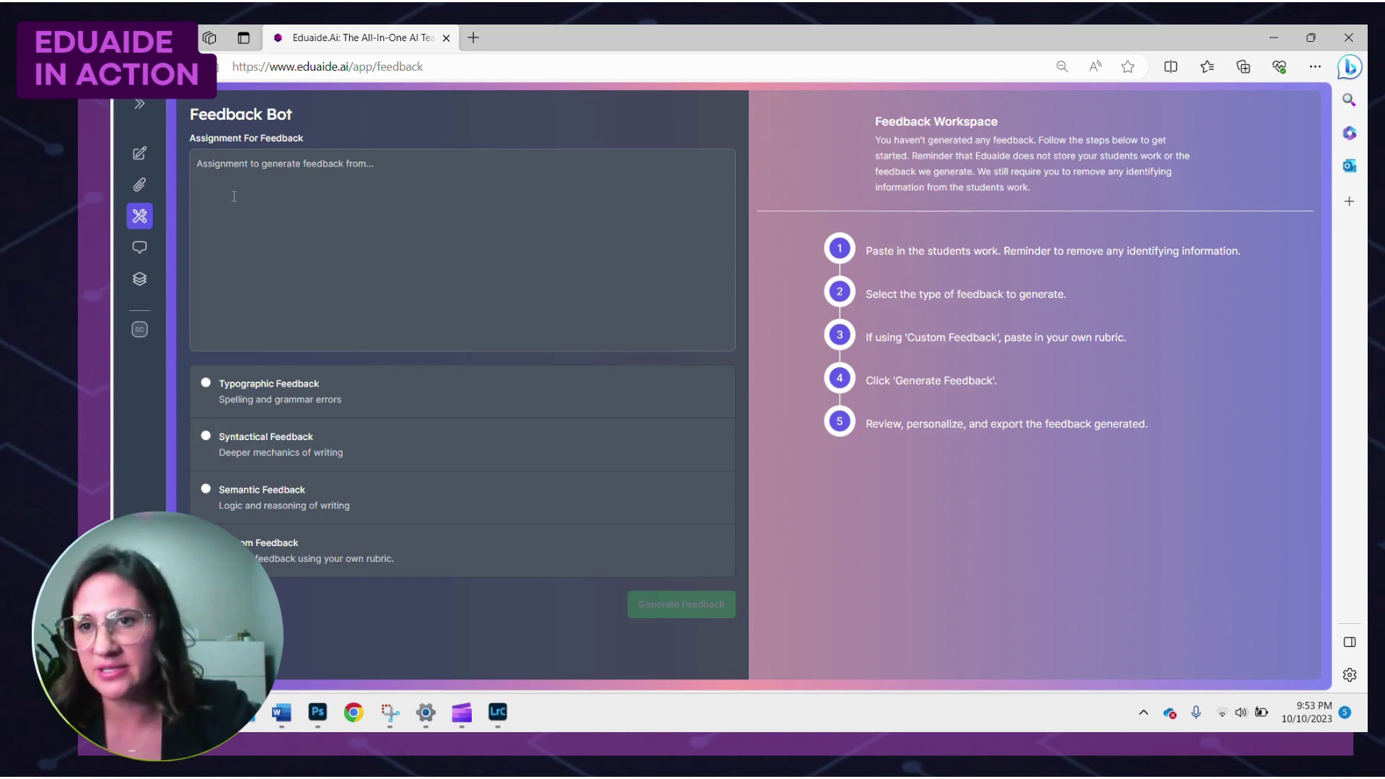
click(215, 164)
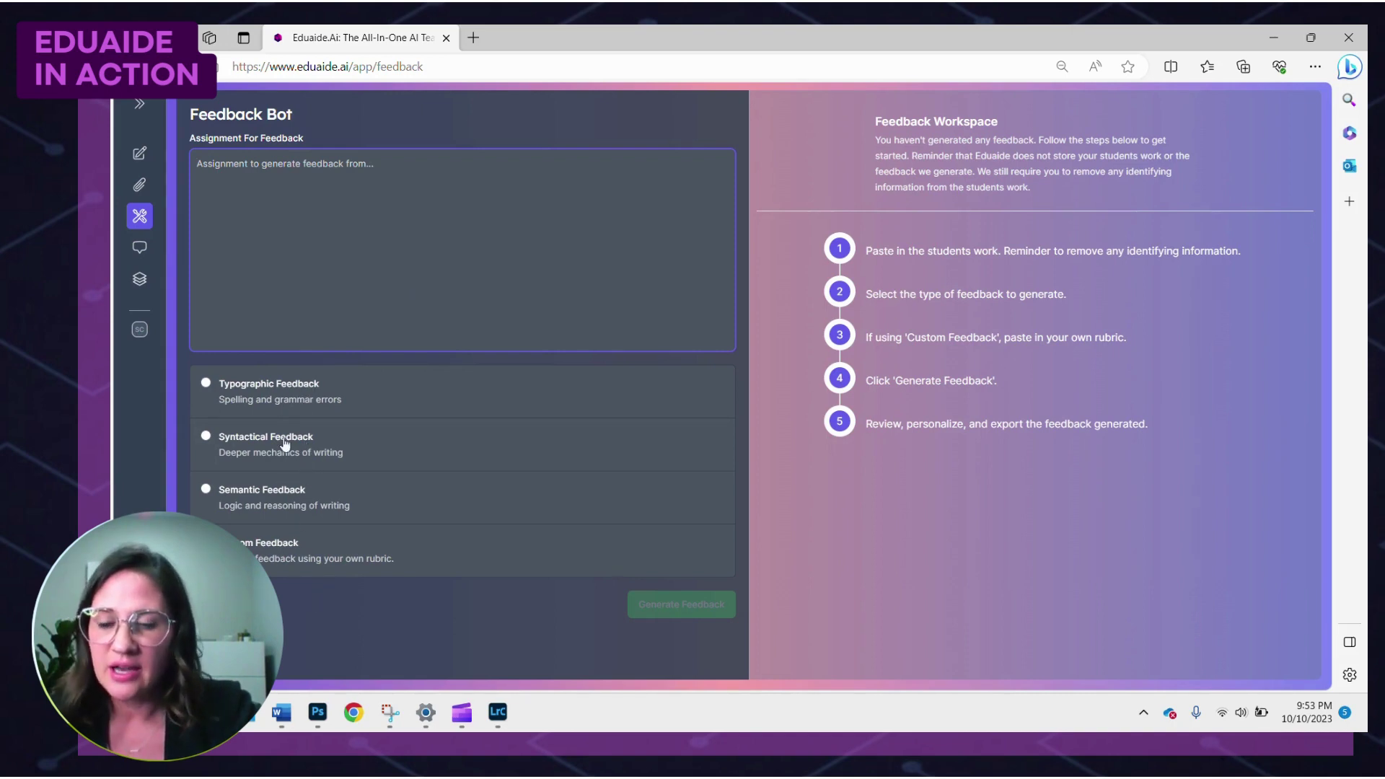
click(278, 400)
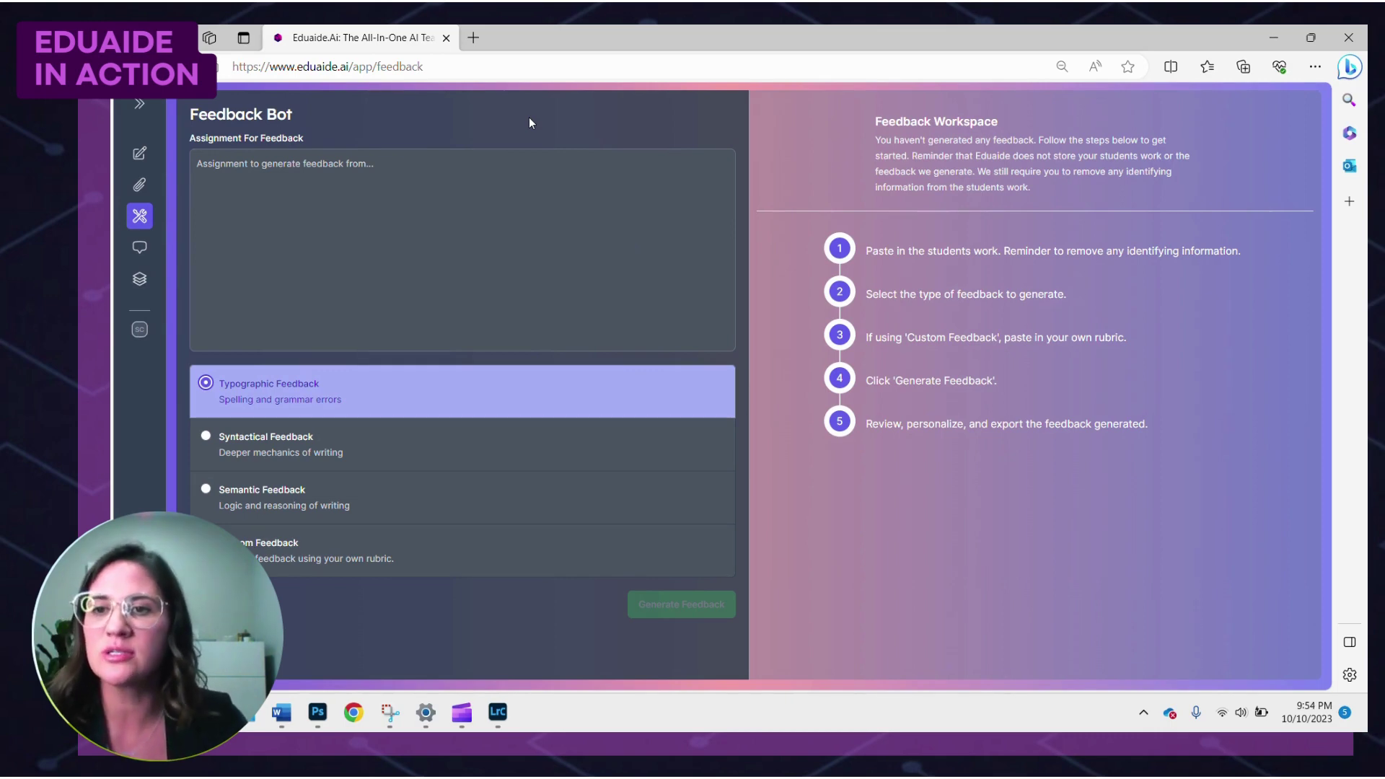
Ask Eduaide Chat to "create a list of 30 different emotions" and look through the reply.
click(140, 250)
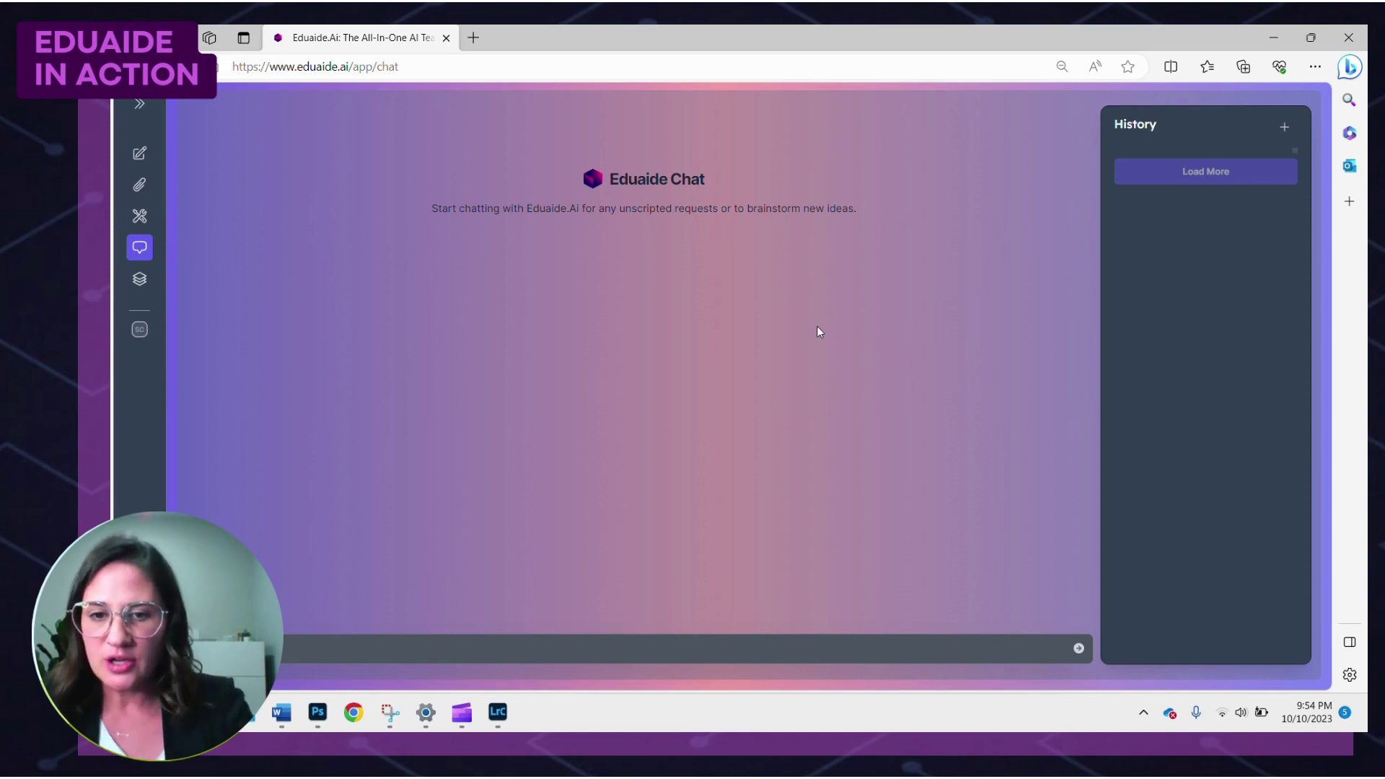
click(721, 645)
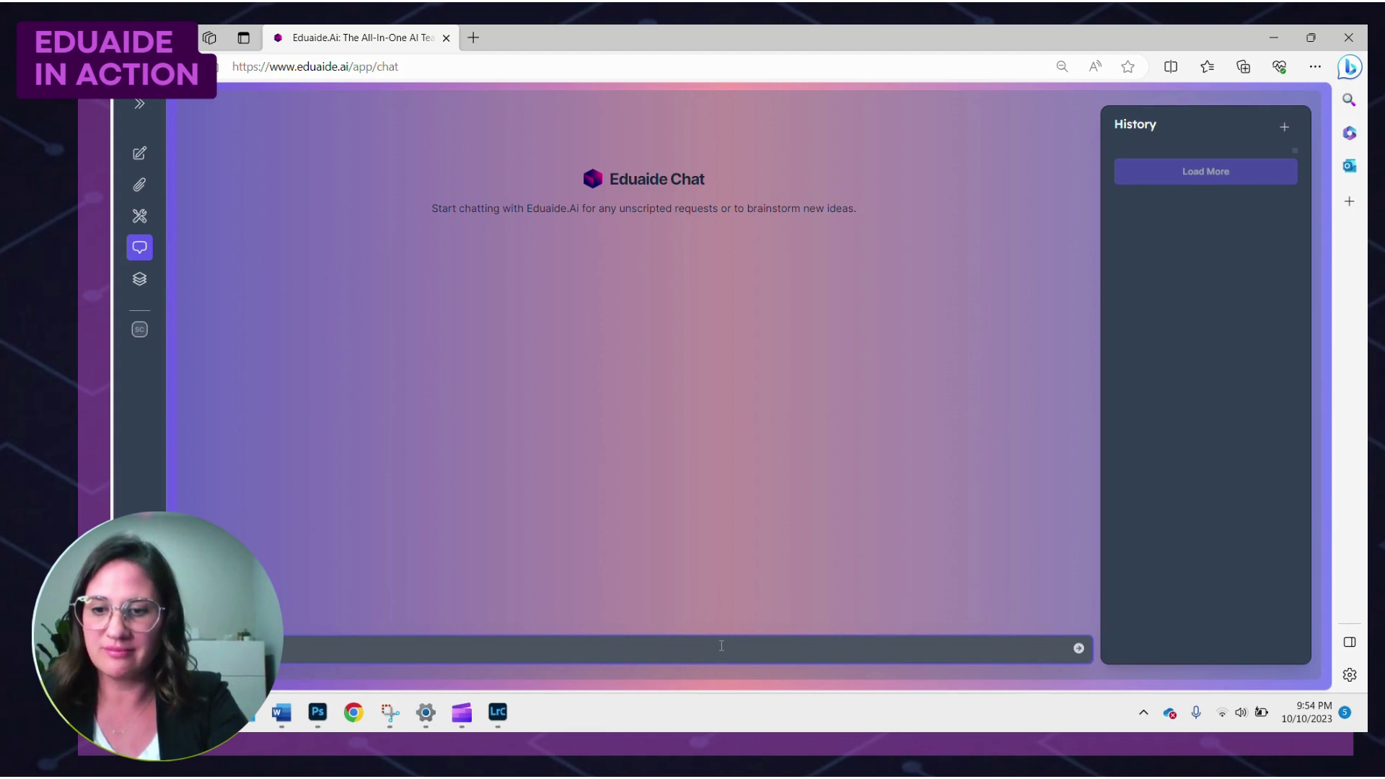
text(different em)
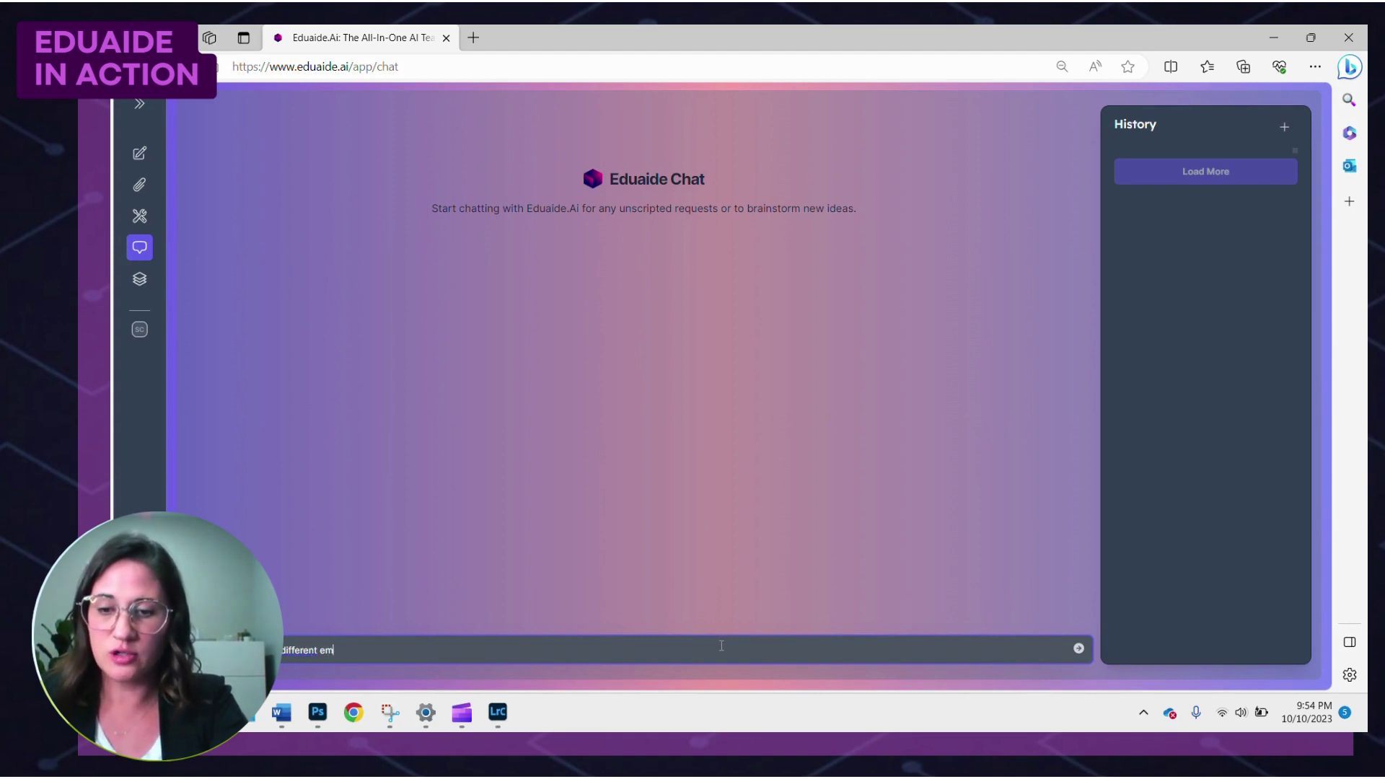
text(otions)
key(Return)
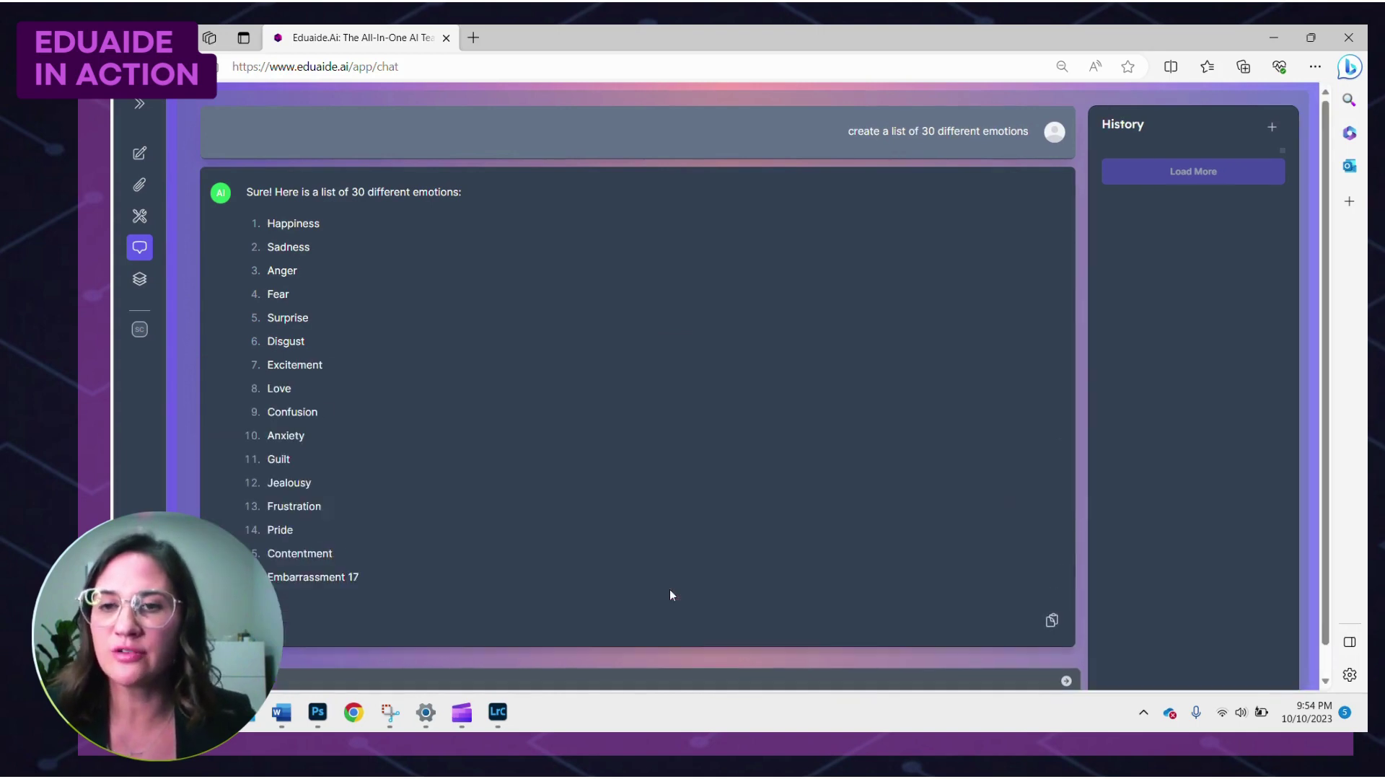
scroll(618, 400, down, 4)
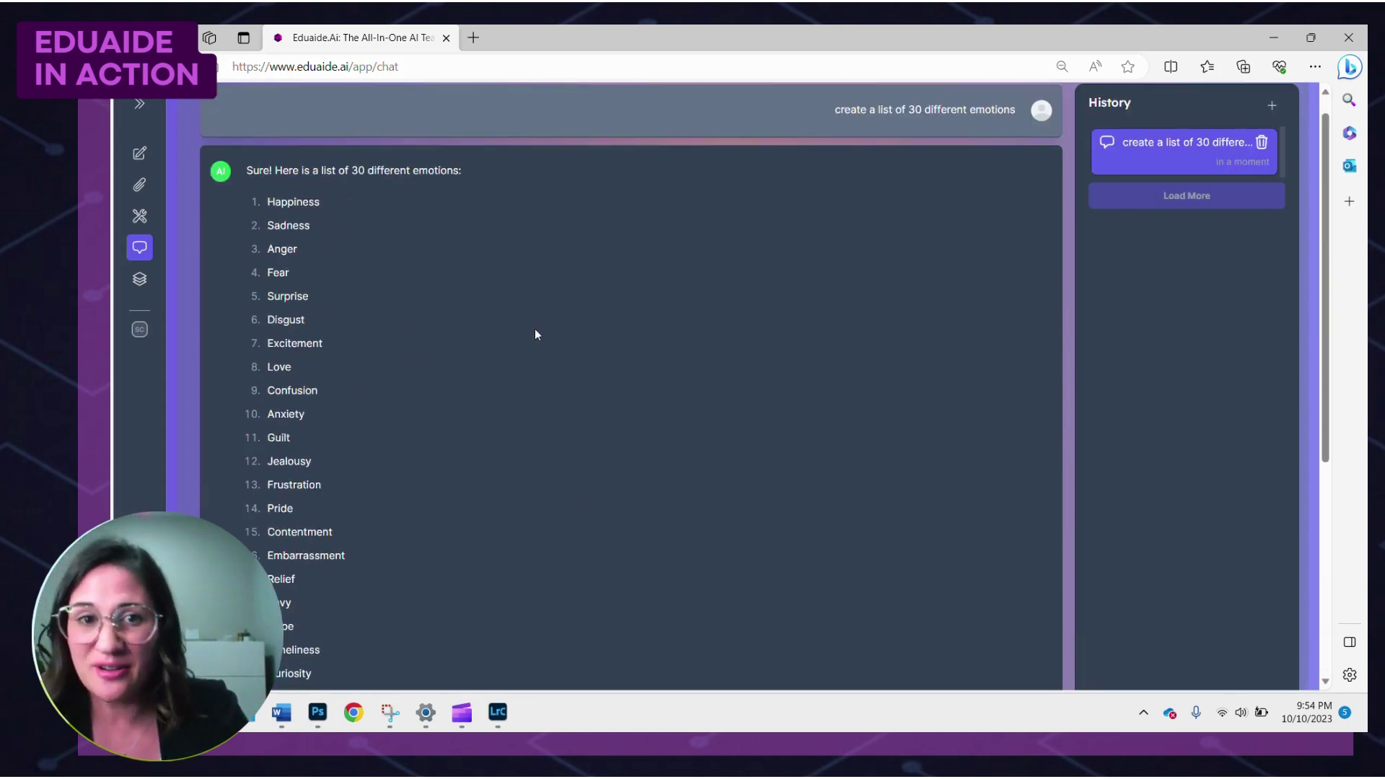
scroll(534, 334, up, 1)
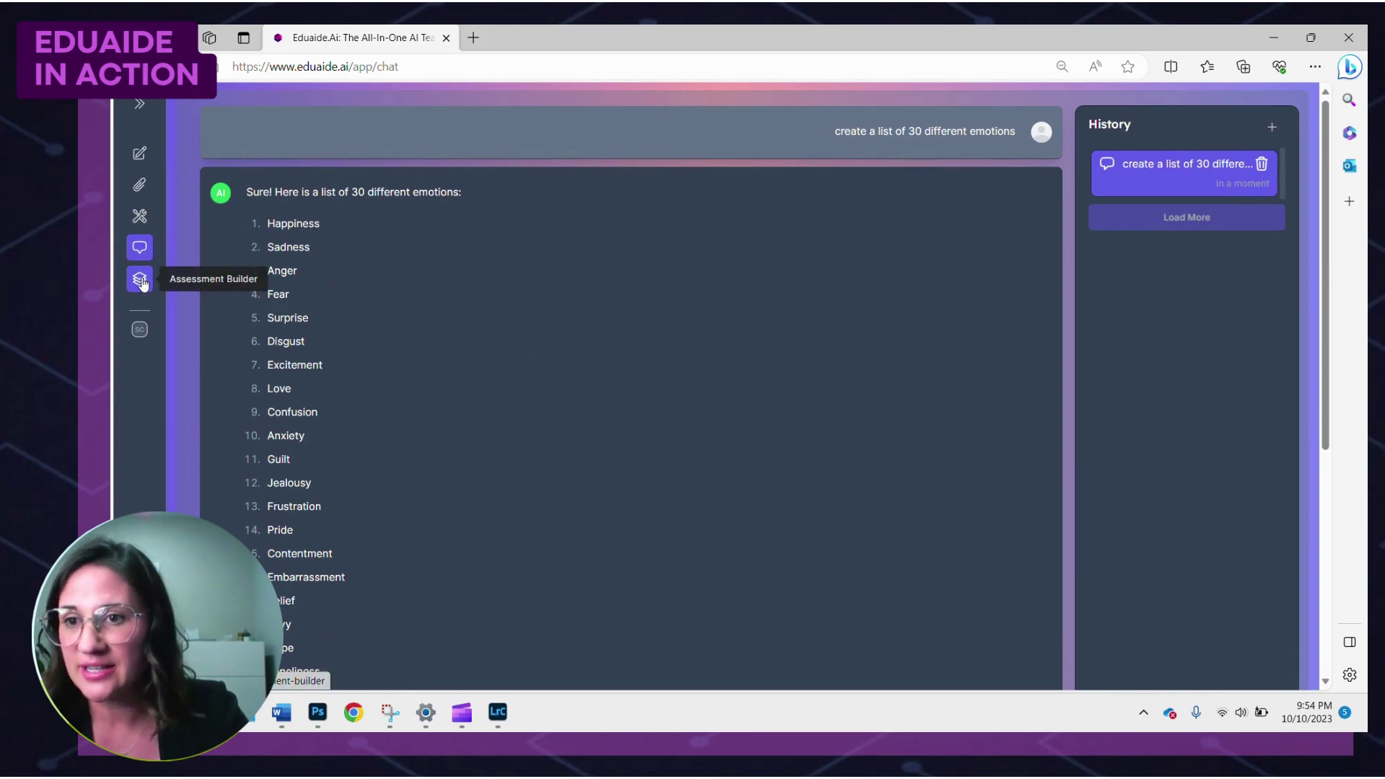
In the Assessment Builder, enter "psychology of color in graphic design" as the objective and enhance its wording.
click(140, 280)
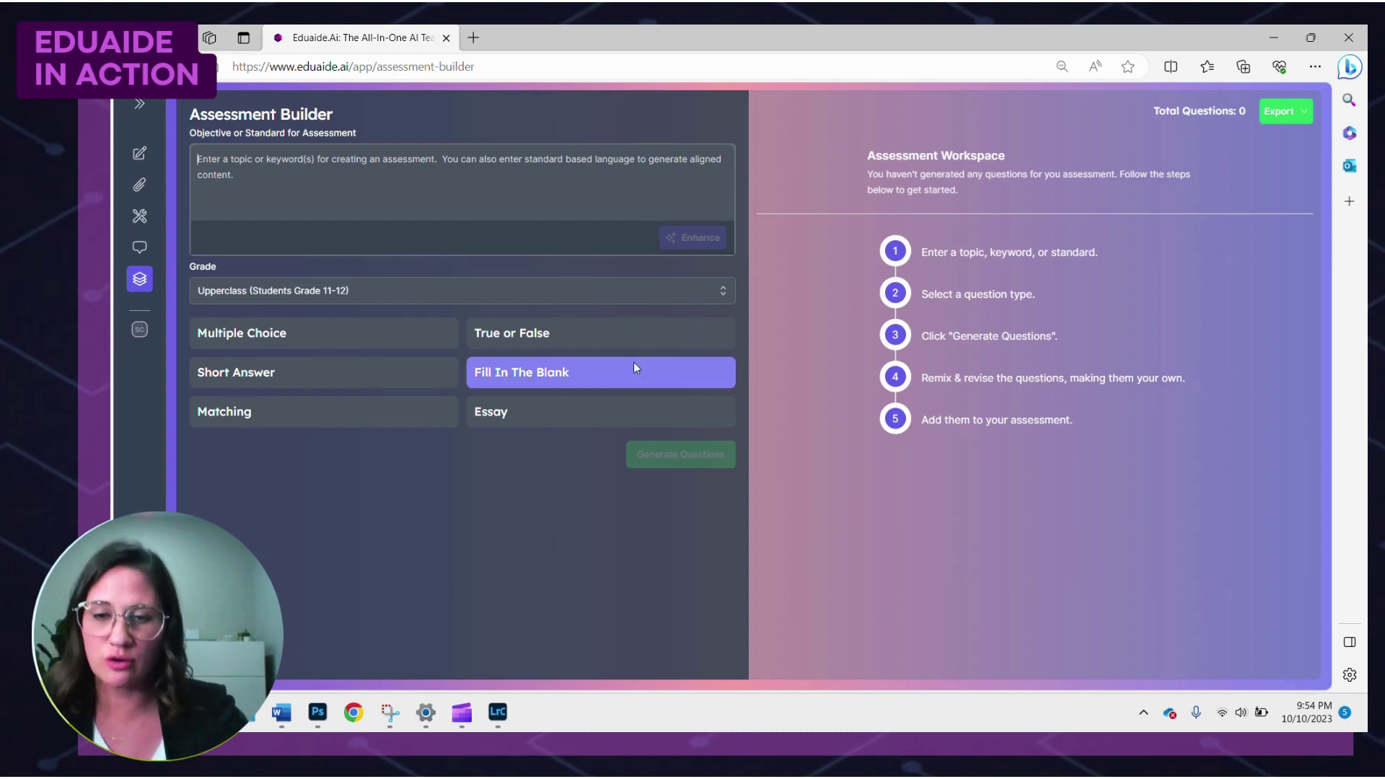
click(256, 169)
text(psychology of co)
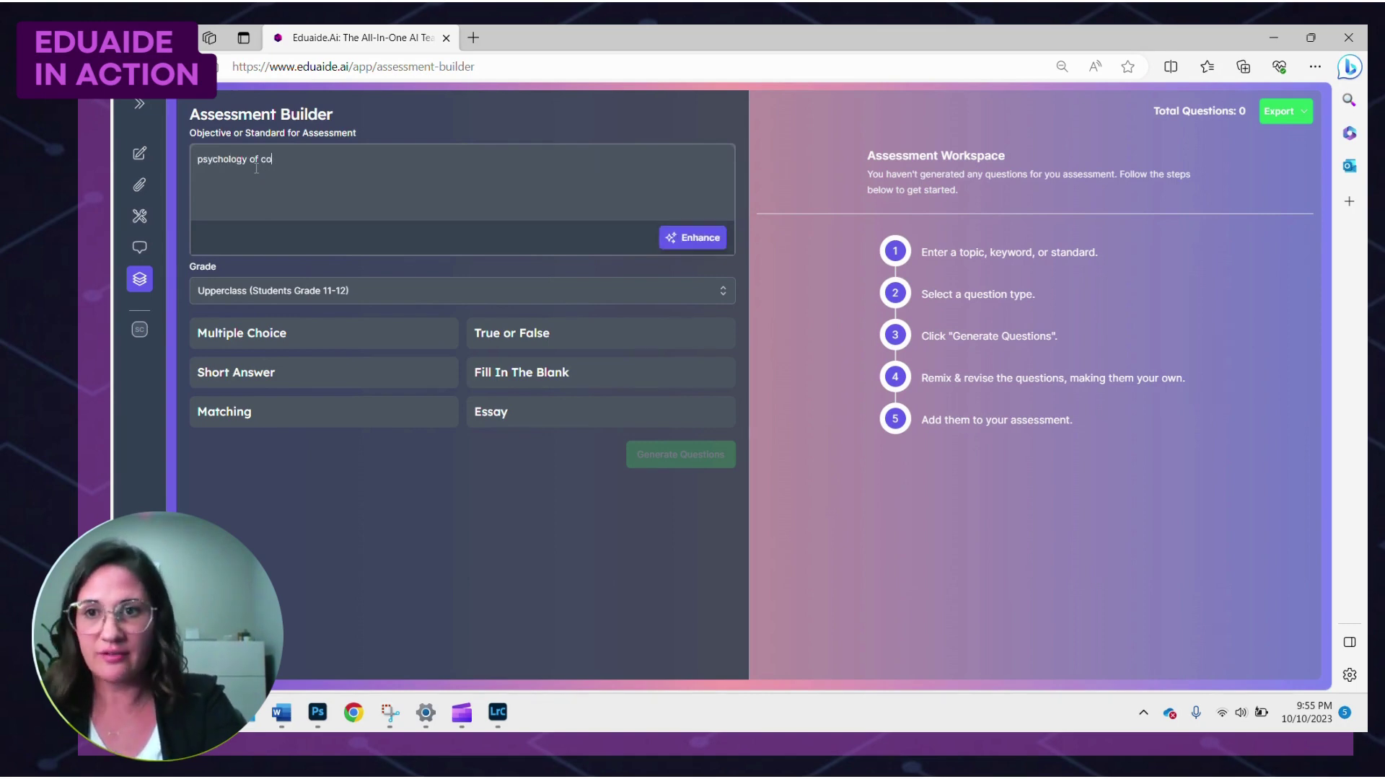
text(lor in g)
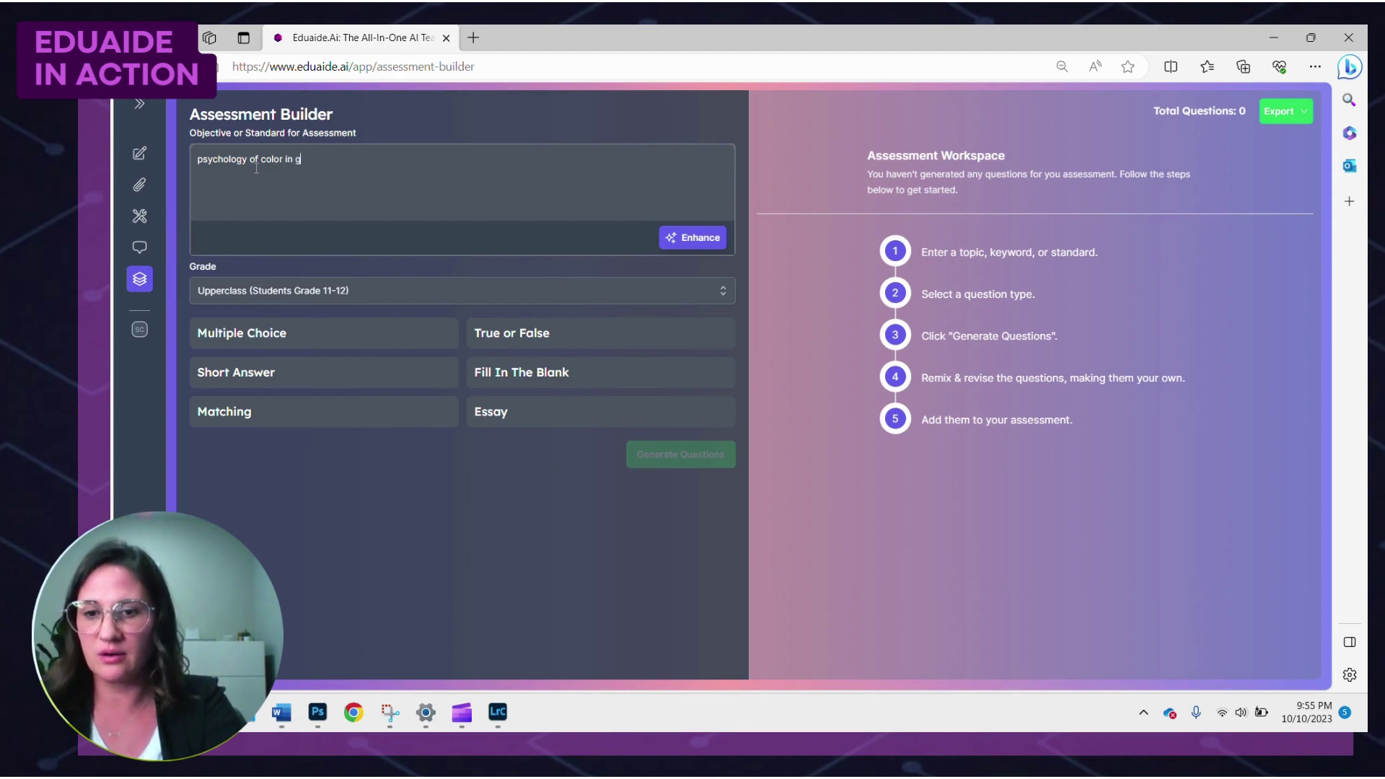
text(raphic design)
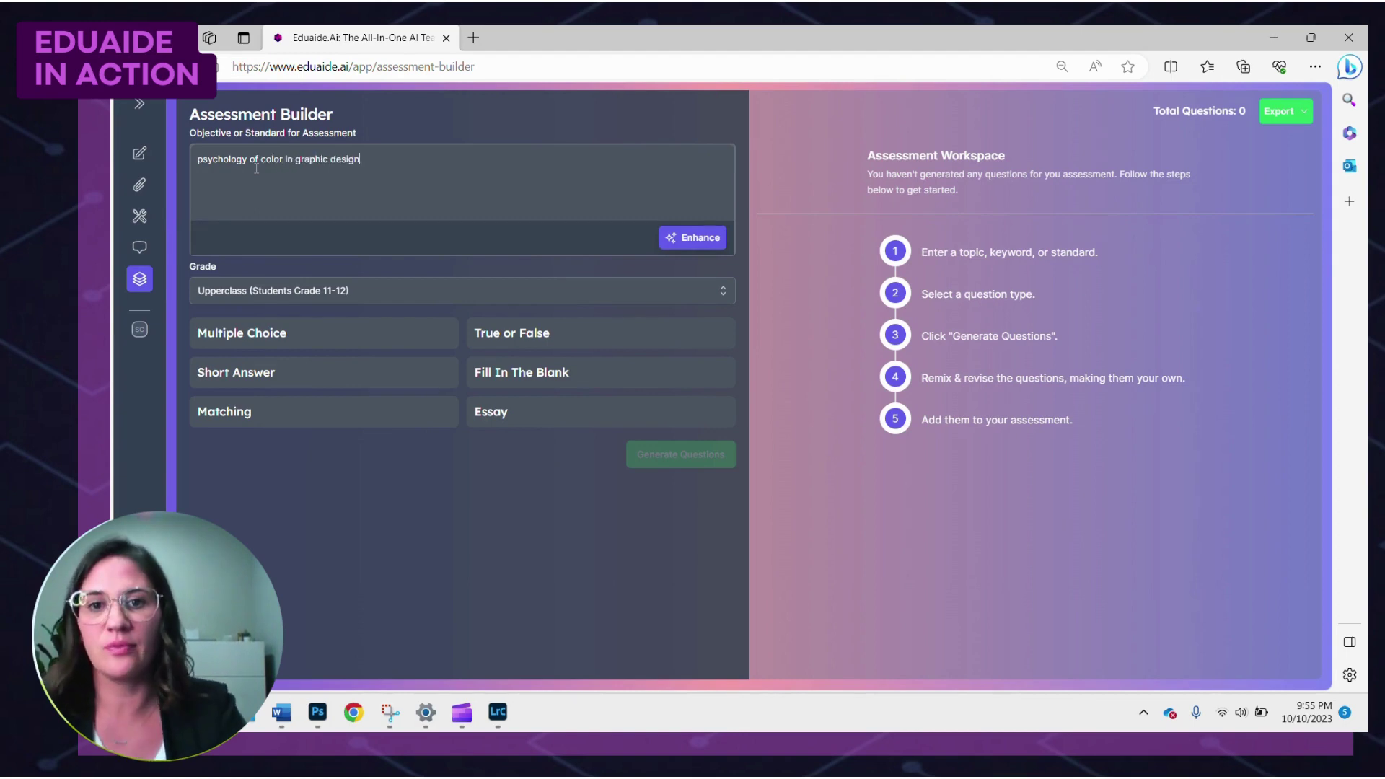
click(693, 242)
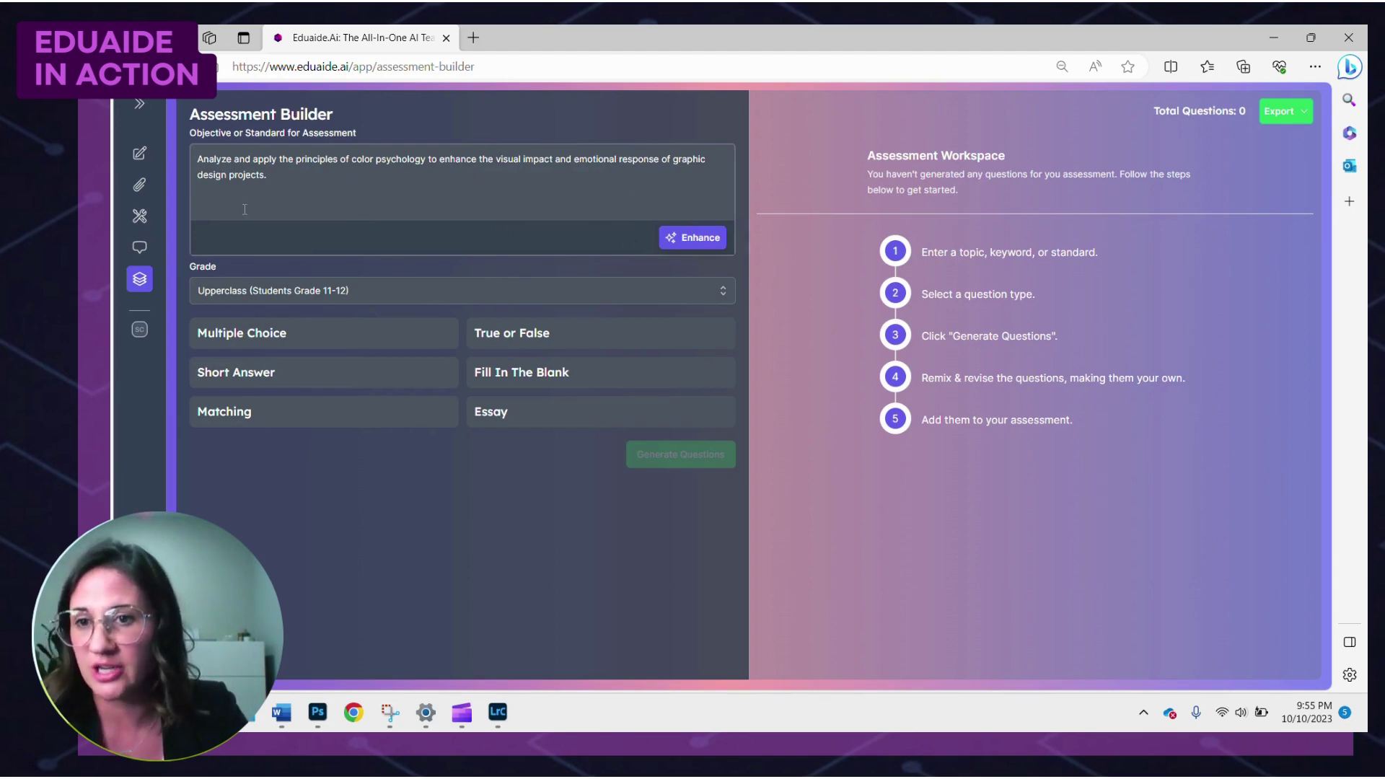
Generate Multiple Choice questions for the assessment objective and look through them.
click(296, 337)
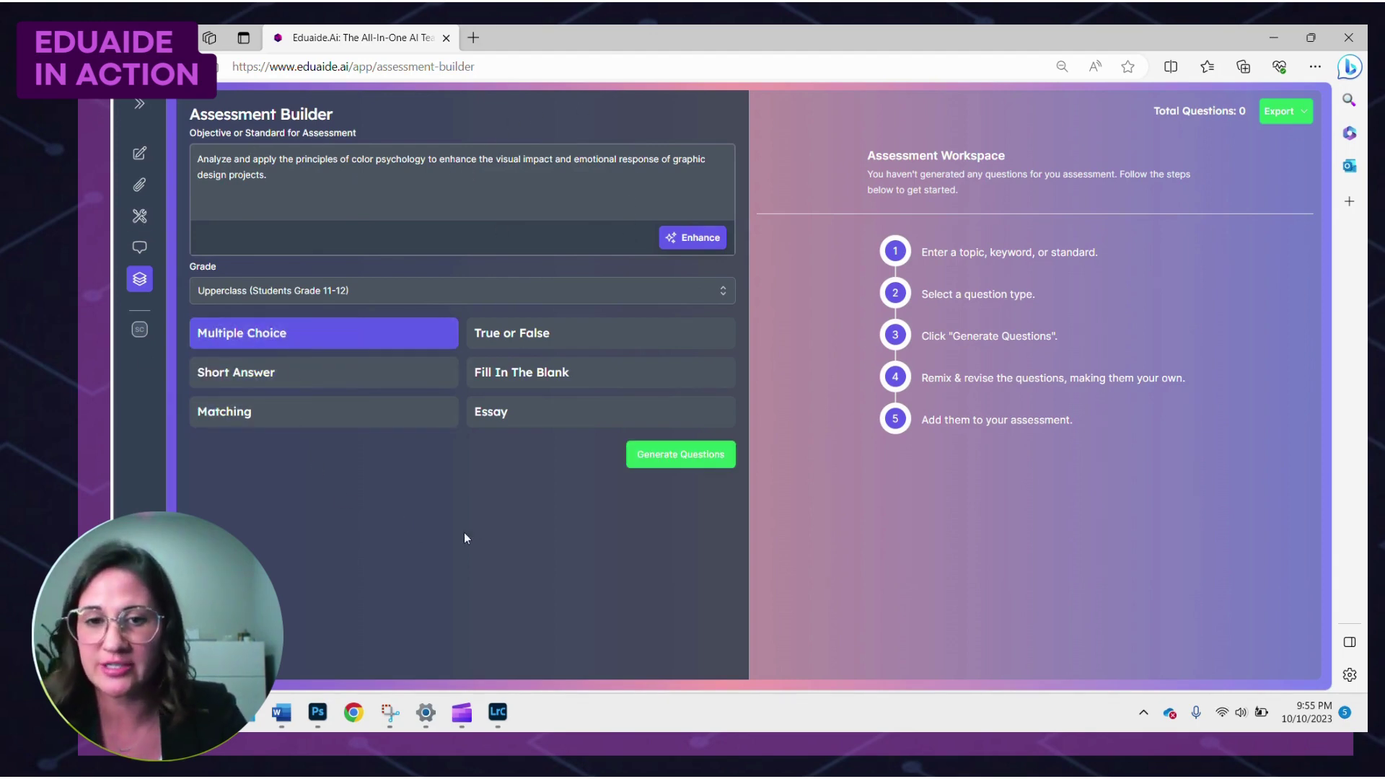
click(680, 454)
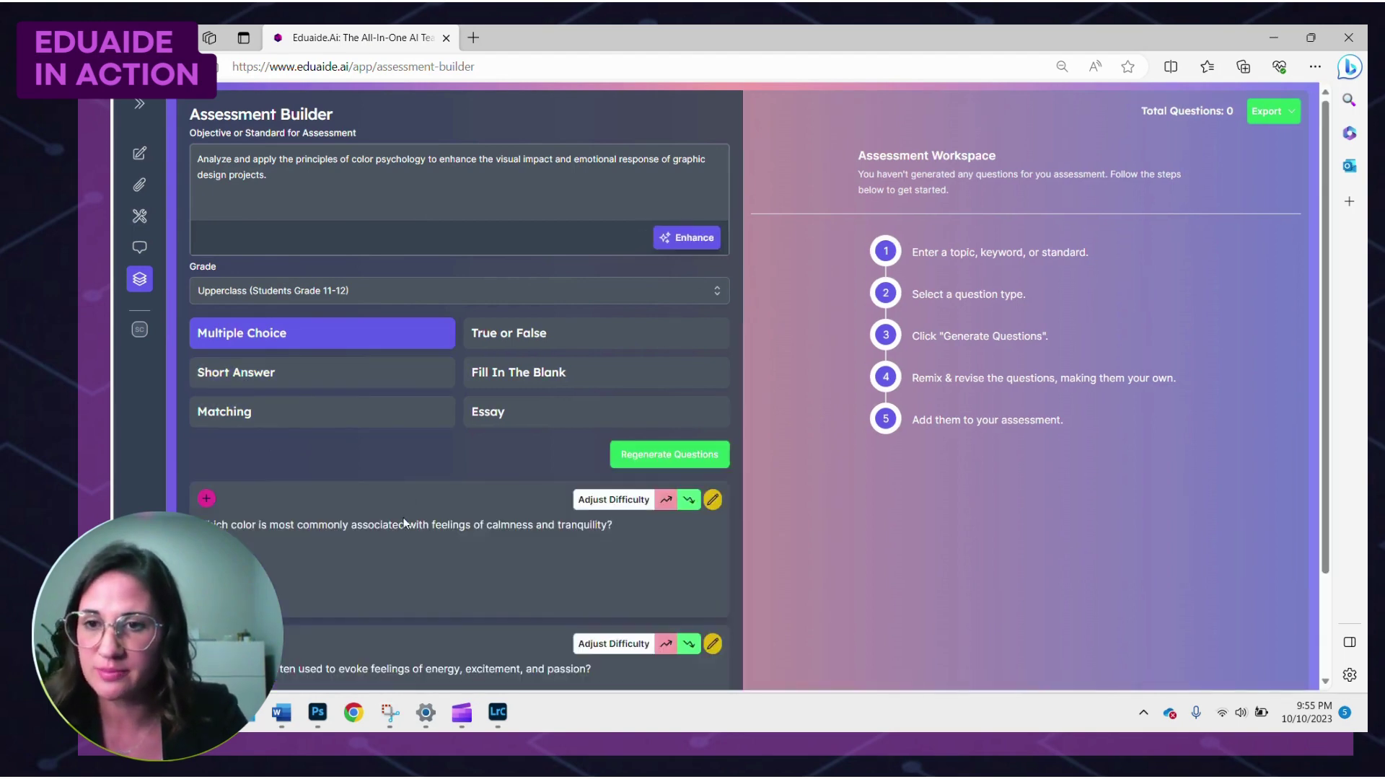
scroll(441, 526, down, 2)
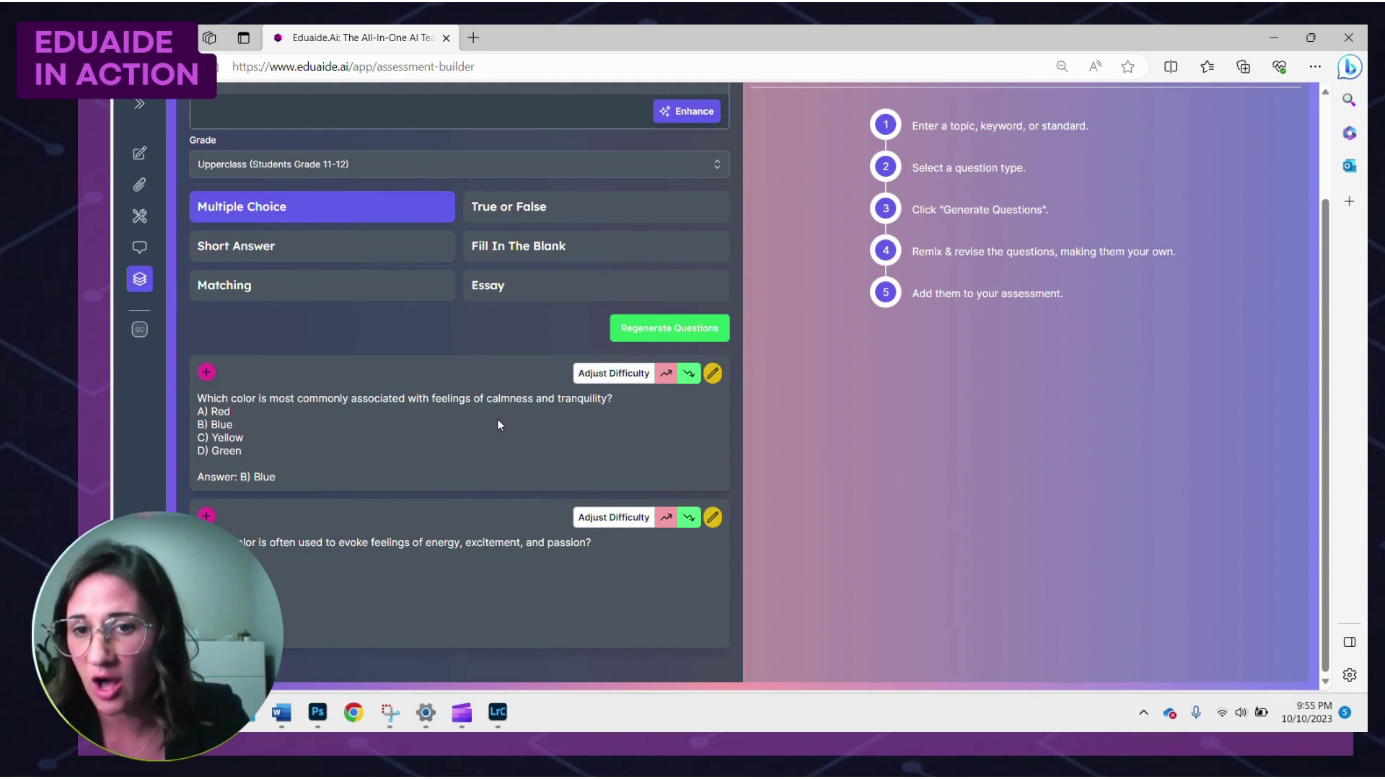
Increase the difficulty of the first multiple-choice question and add it to the assessment.
click(667, 374)
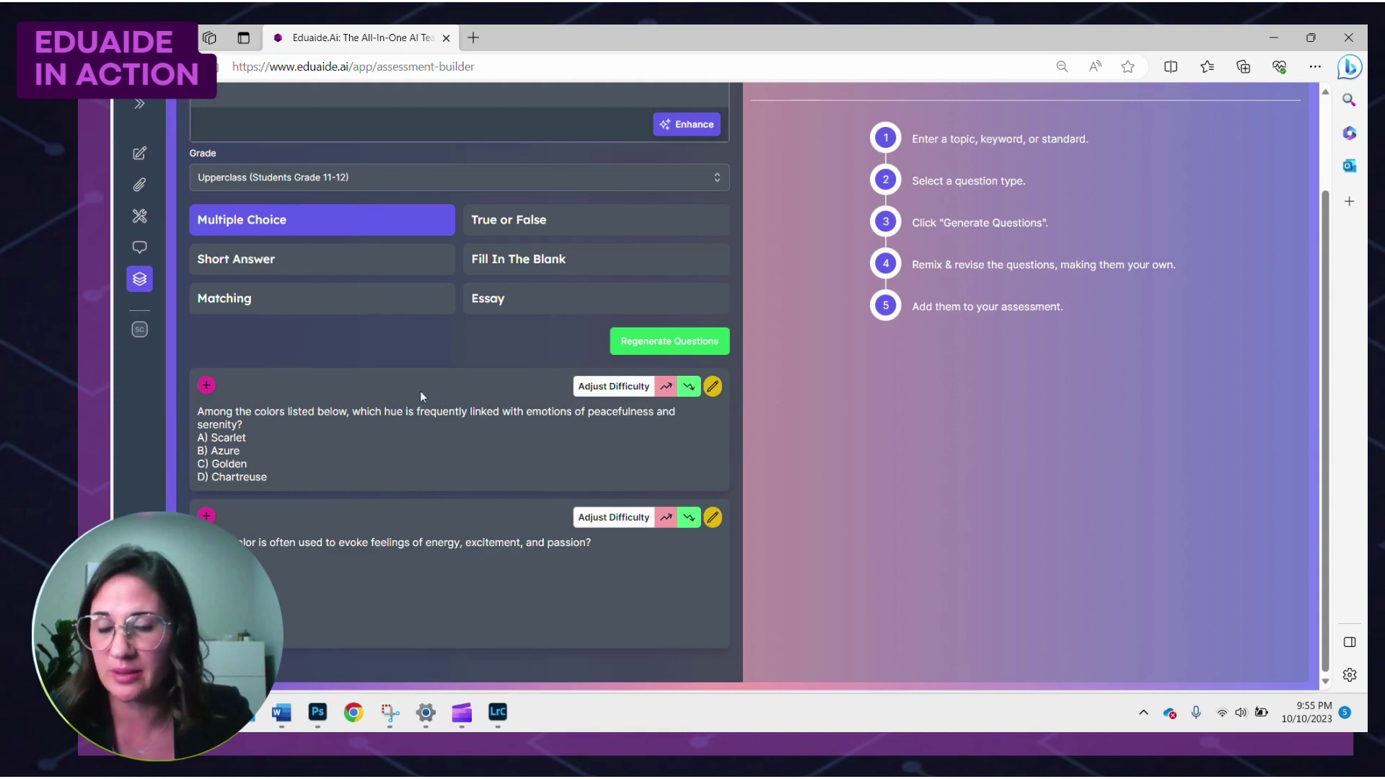
click(207, 386)
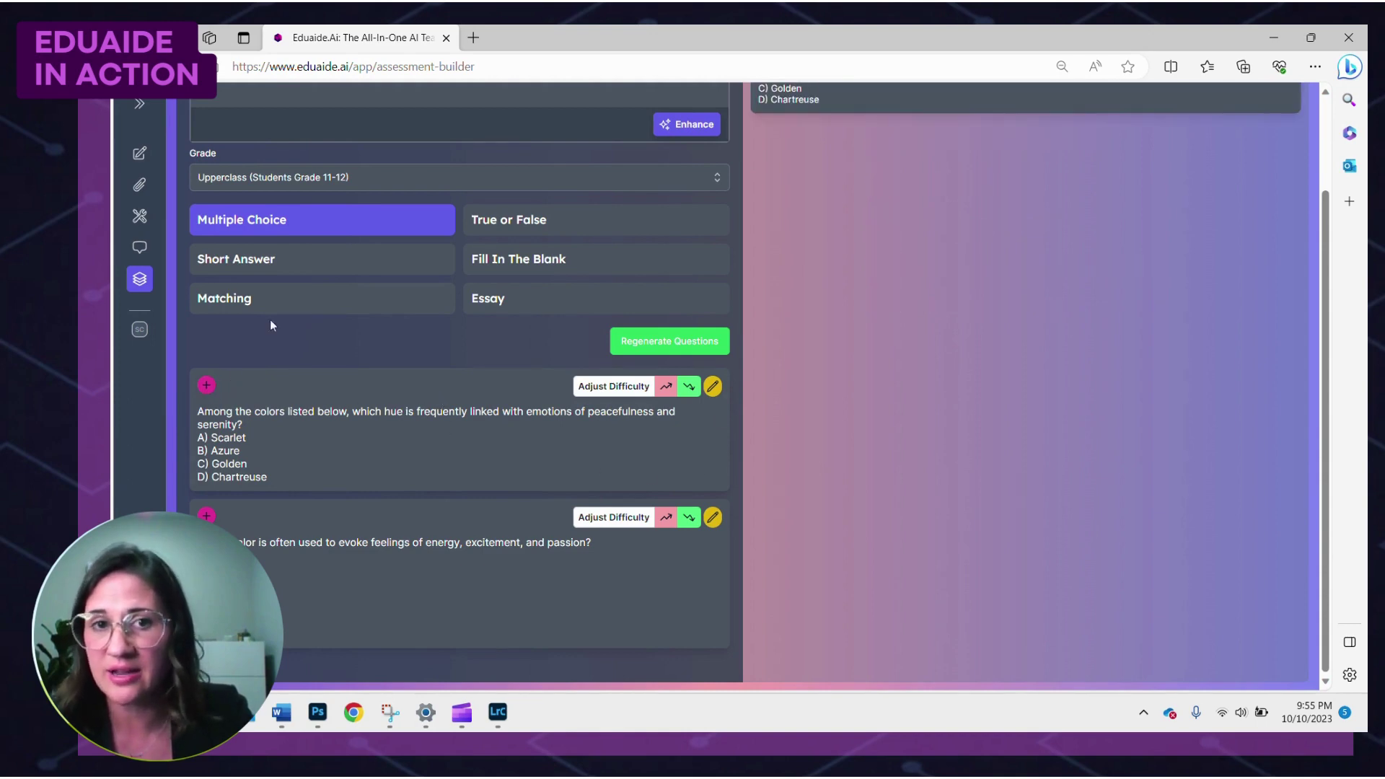
scroll(1012, 217, up, 2)
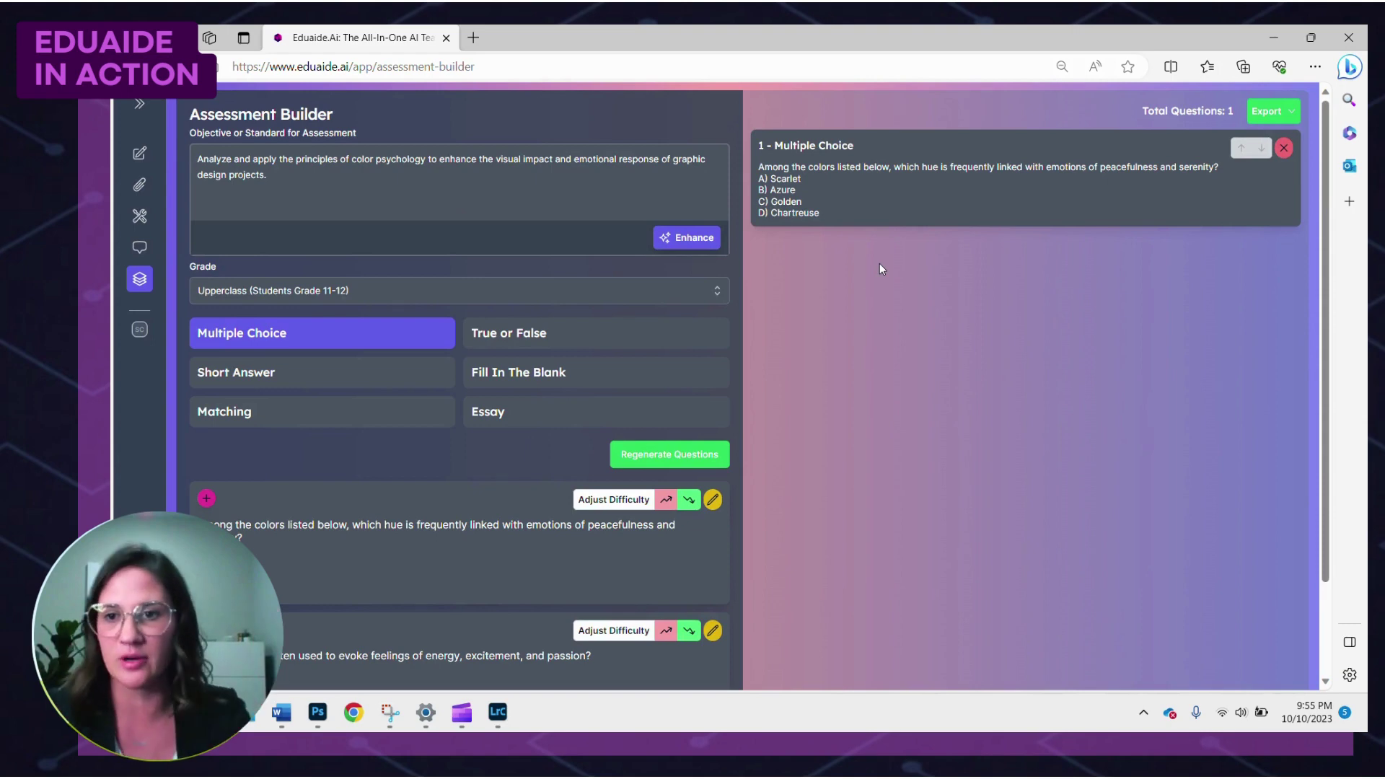
Generate True or False questions and add the first one, about warm colors, to the assessment.
click(538, 350)
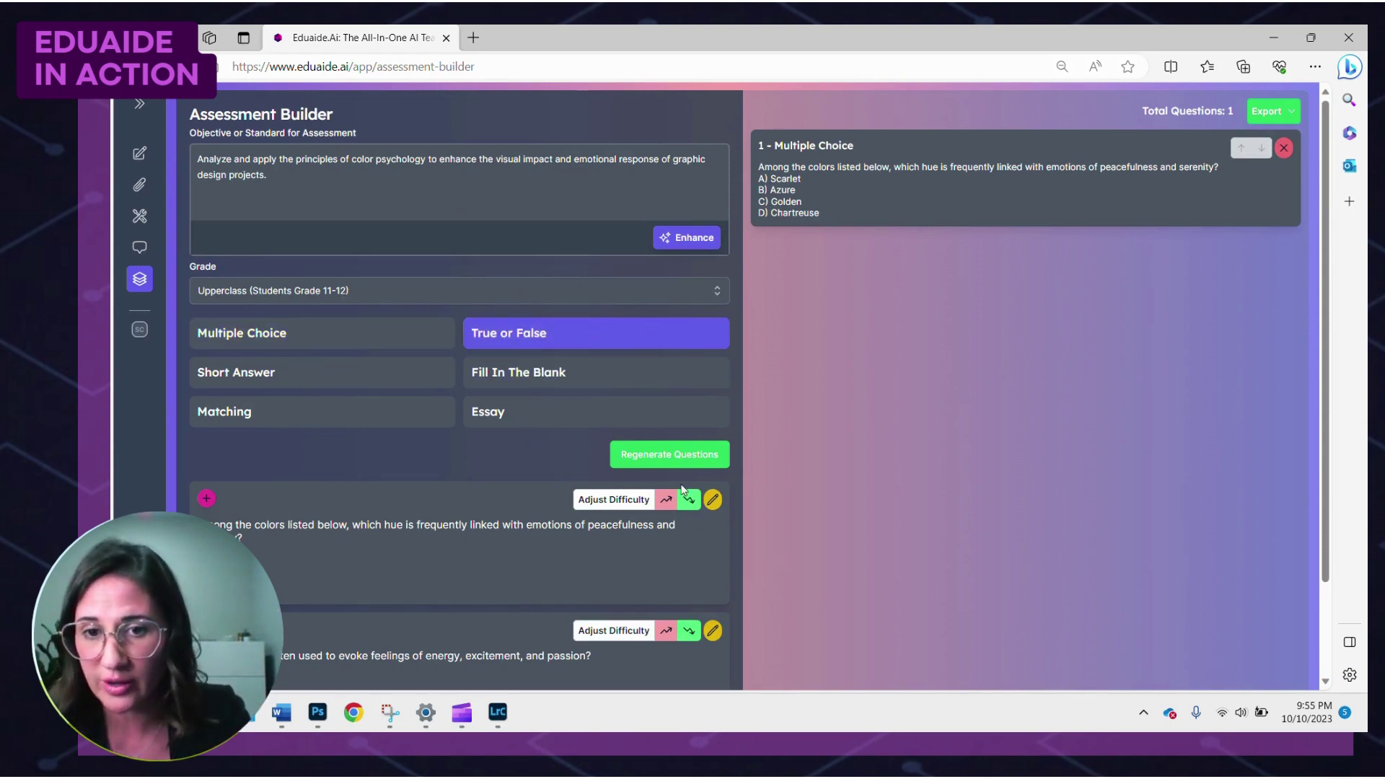
click(675, 456)
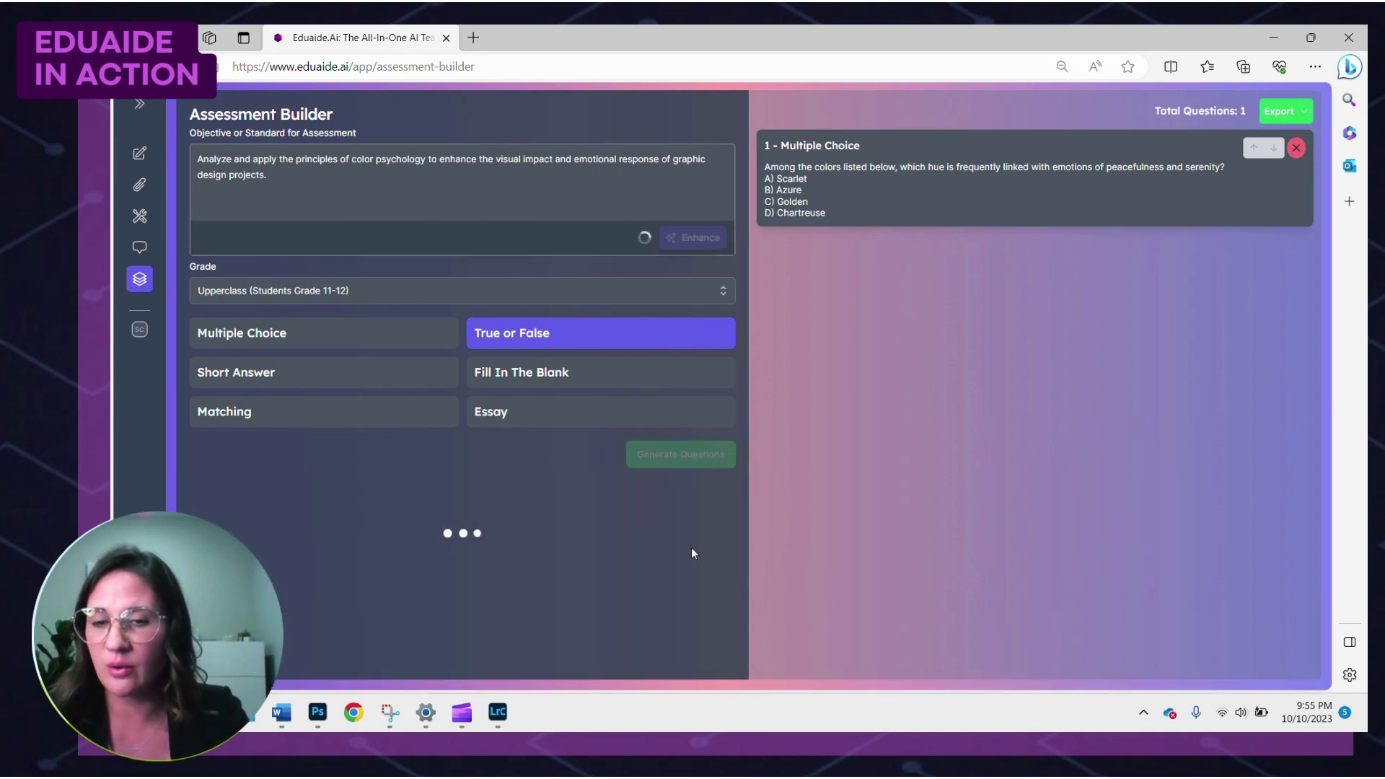
scroll(457, 472, down, 1)
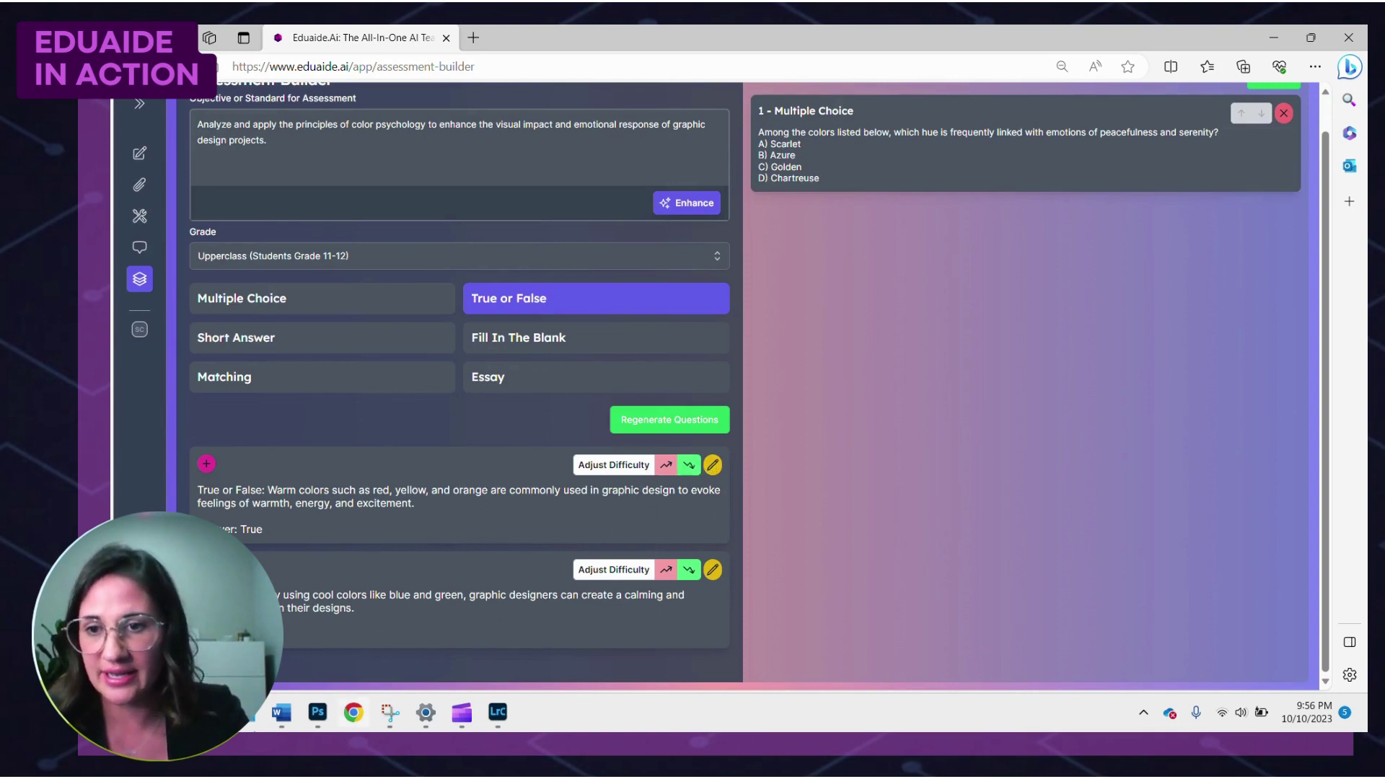
click(205, 464)
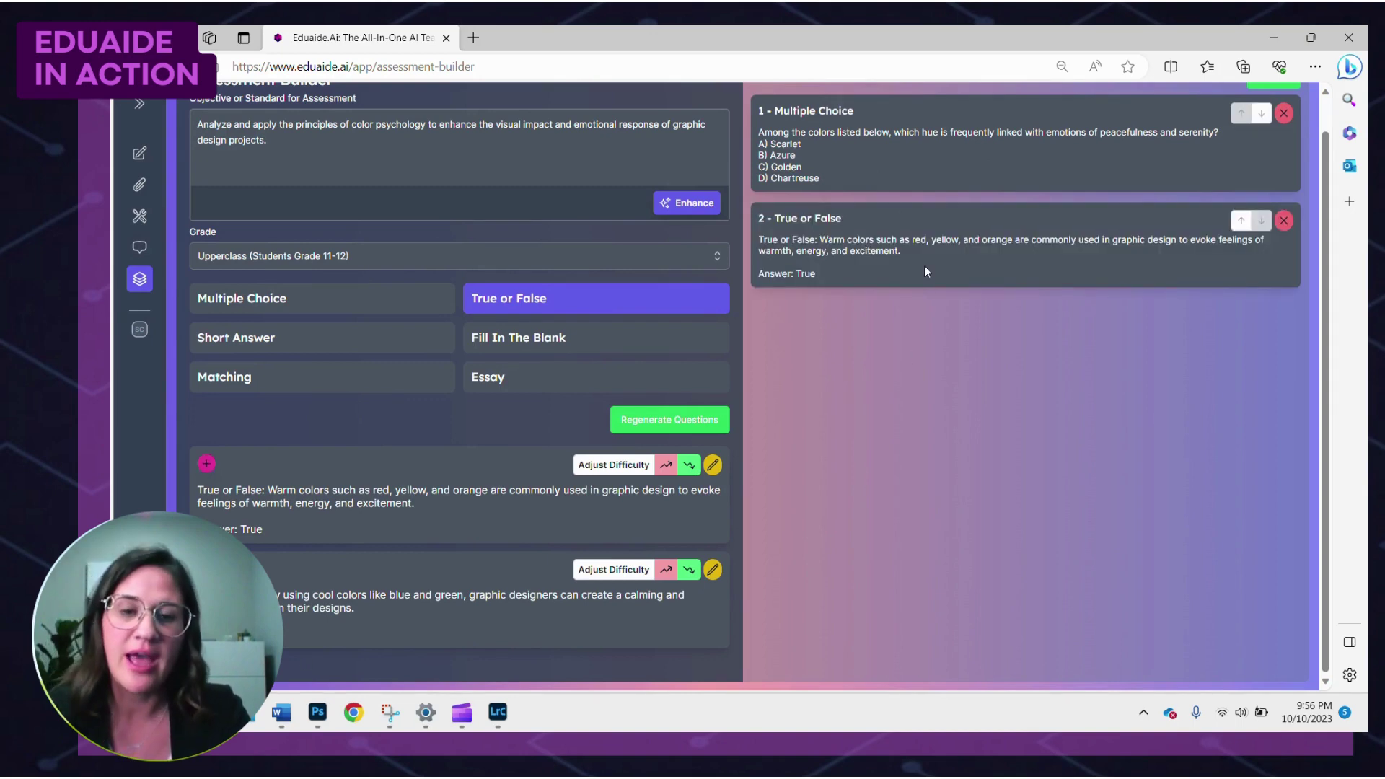
Try to switch to the Content Generator, then decline to leave the page with unexported assessment questions.
scroll(924, 271, up, 1)
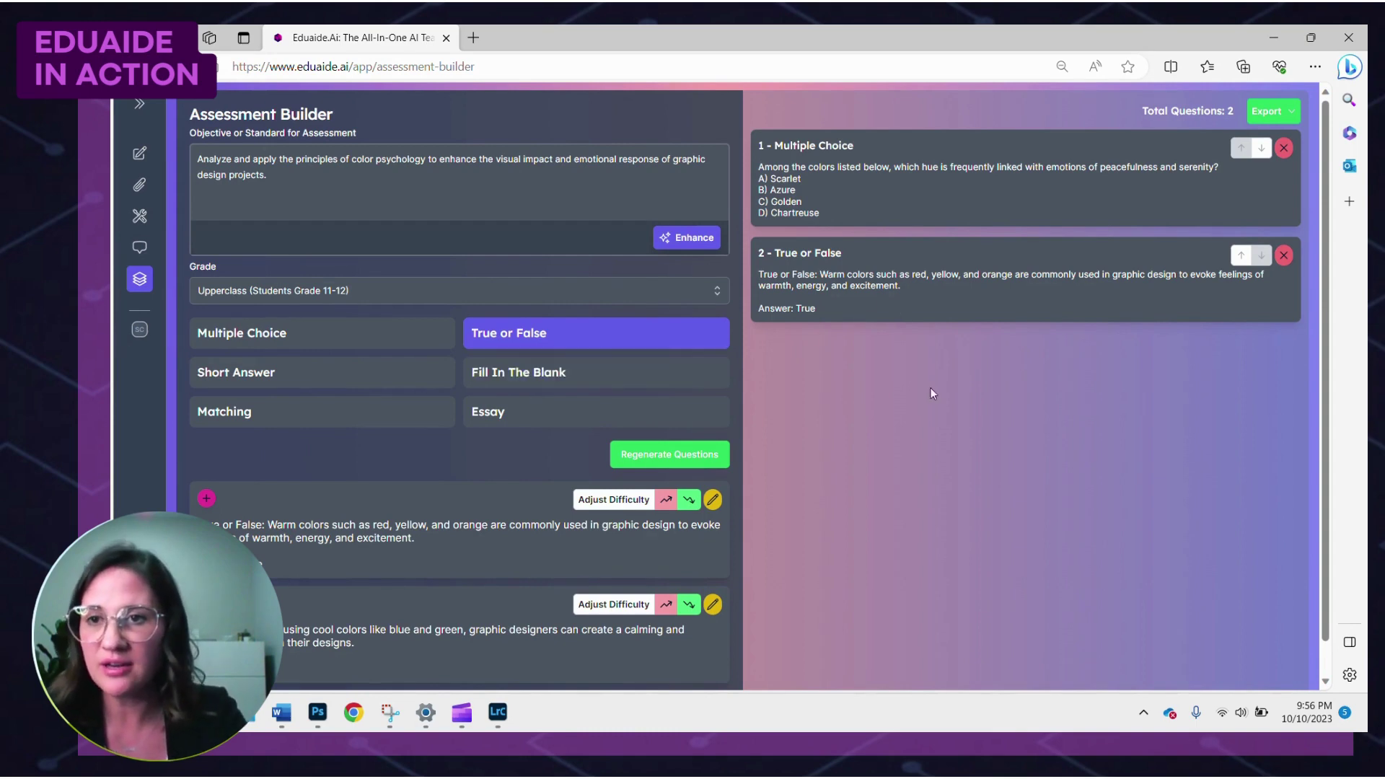
click(145, 165)
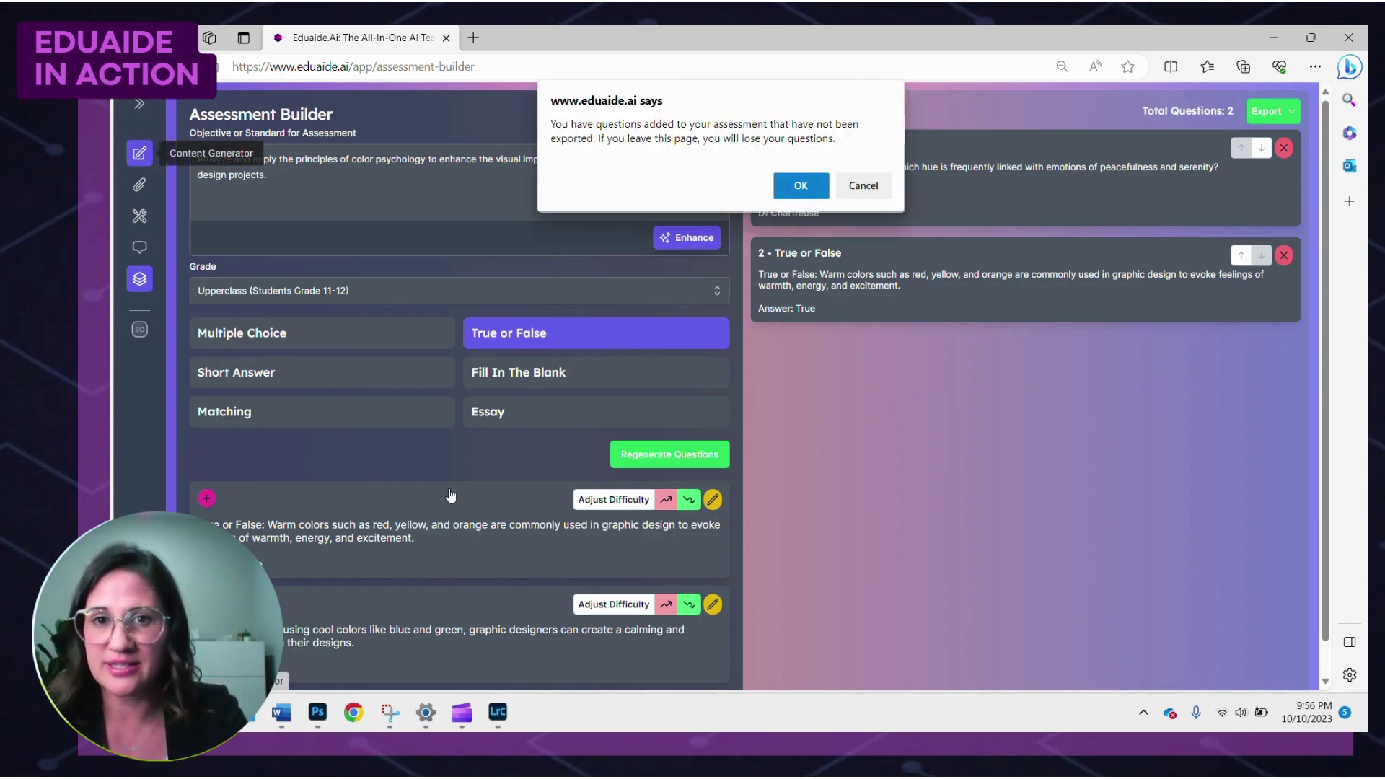
click(863, 184)
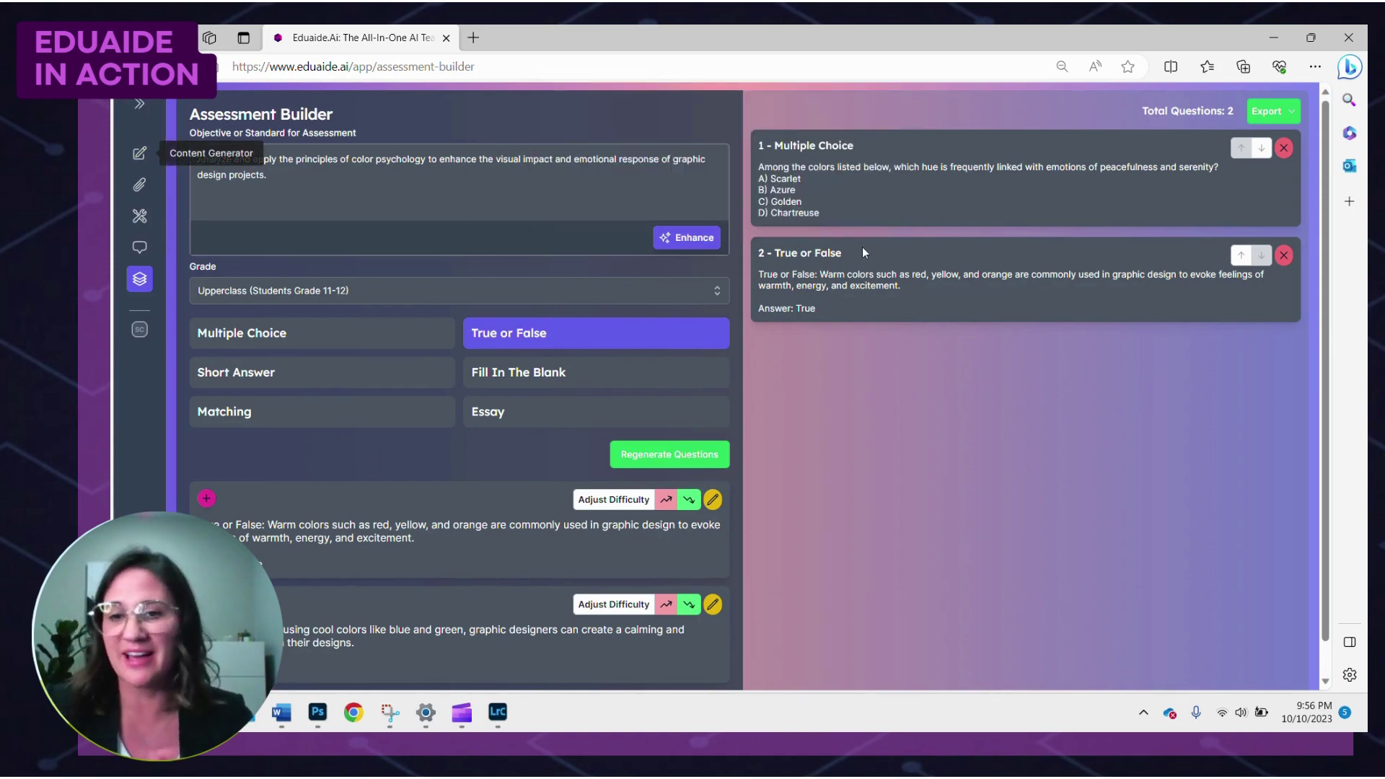